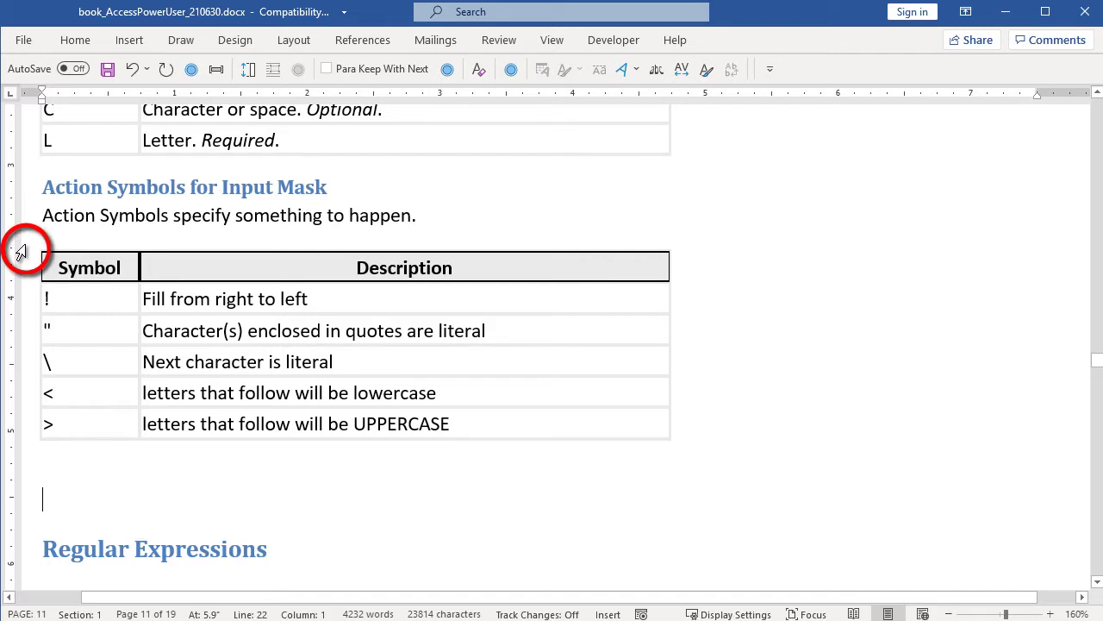
Copy the whole Action Symbols table and paste the copy into the empty paragraph just above the Regular Expressions heading
mouse_move(25, 250)
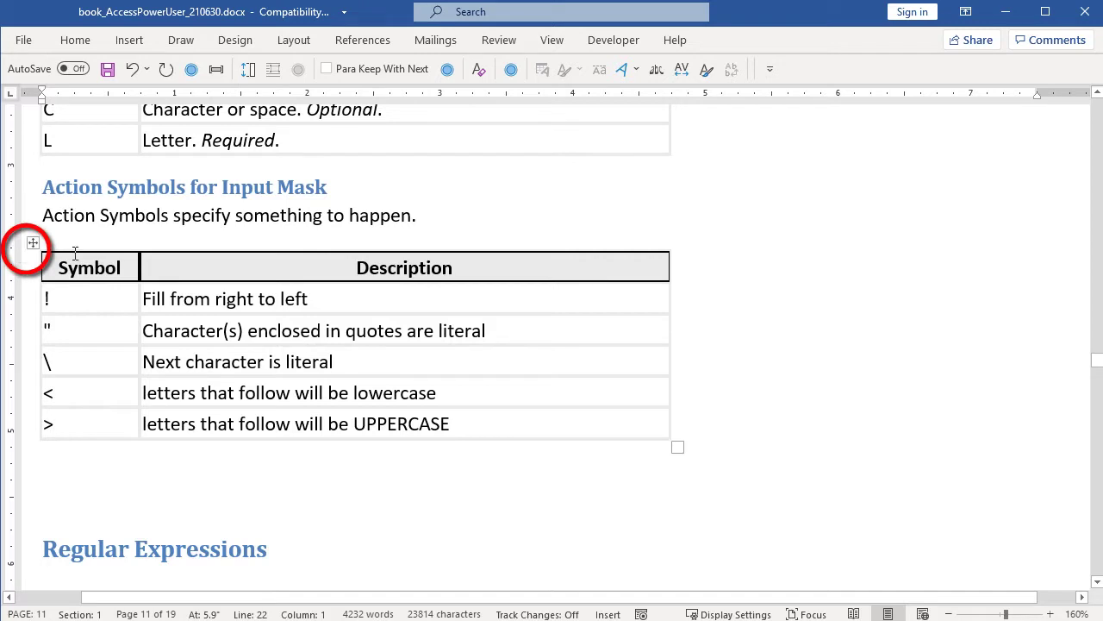
click(30, 244)
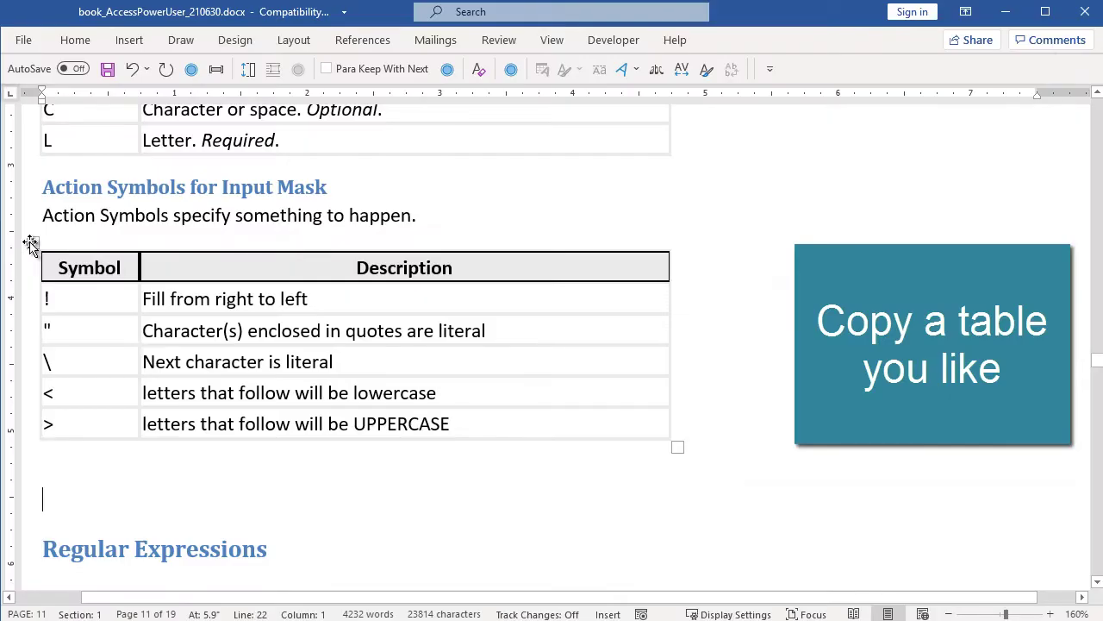
click(30, 244)
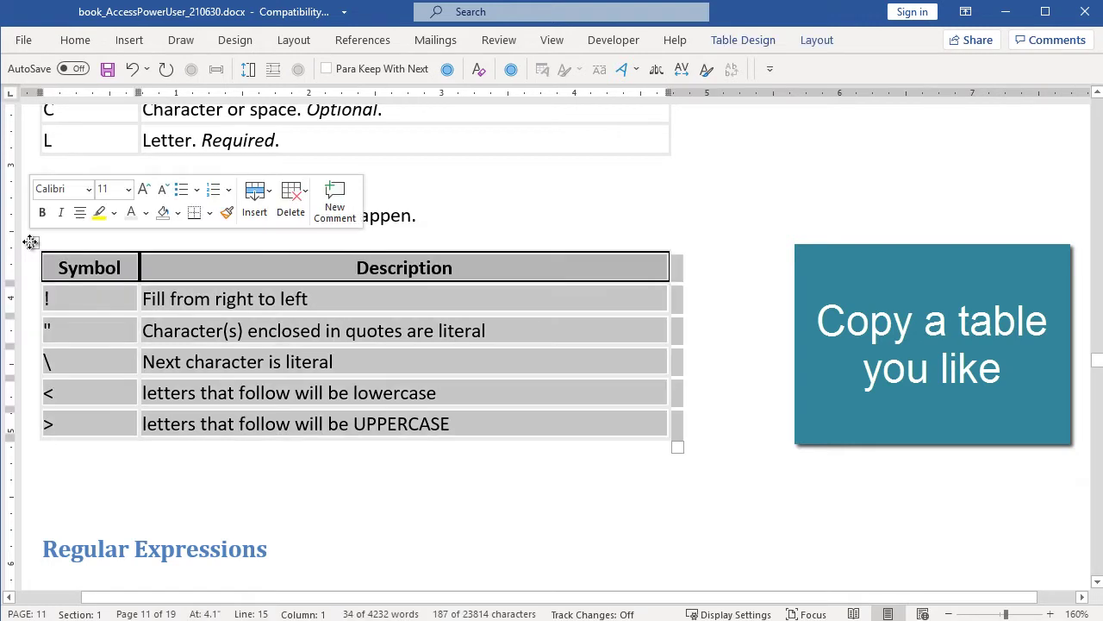
right_click(30, 242)
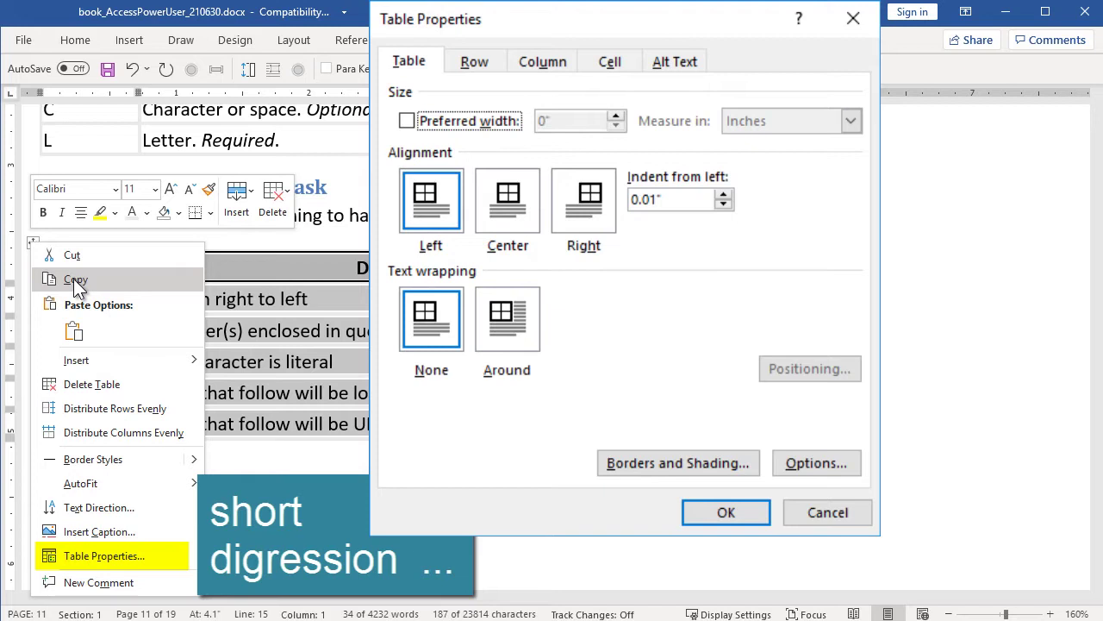
click(74, 279)
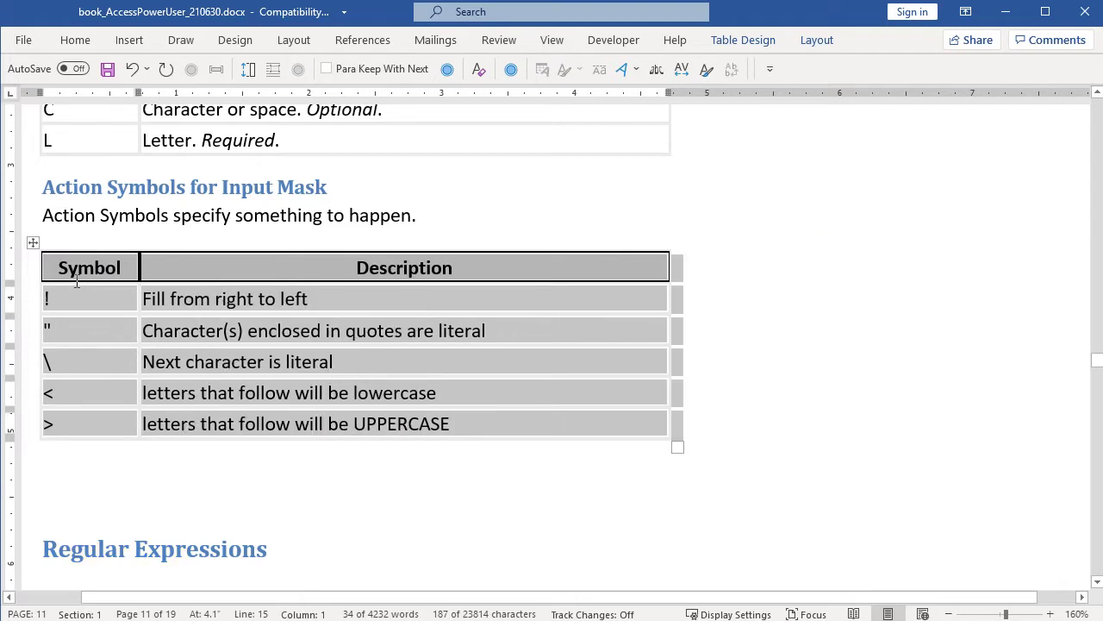
click(43, 475)
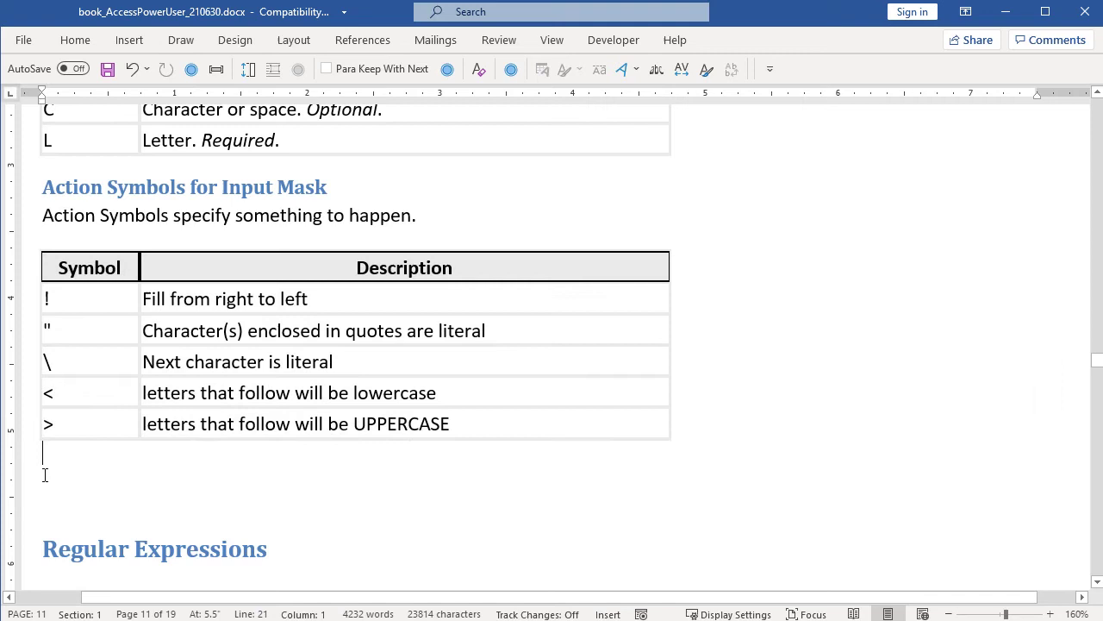
right_click(44, 488)
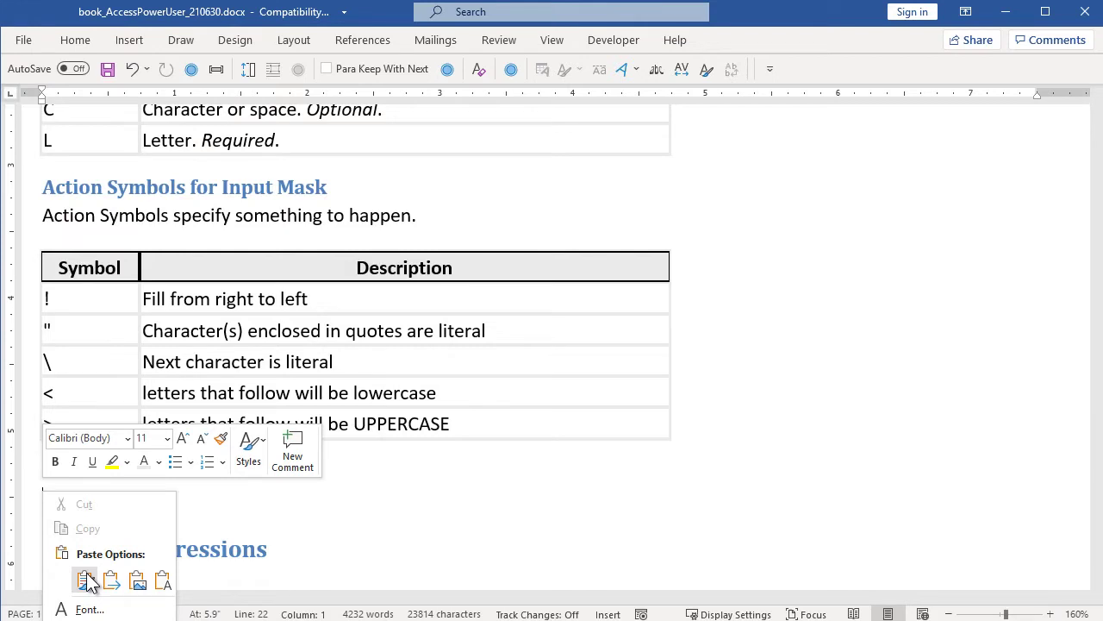
click(89, 582)
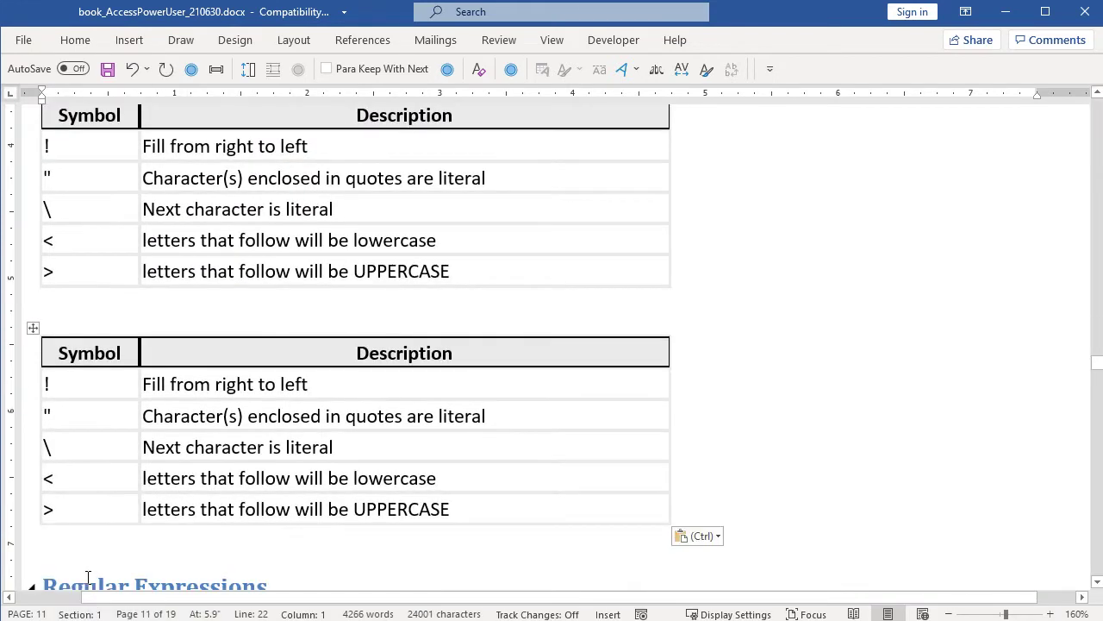
Clear all text from the pasted table and leave the whole empty table selected
click(31, 328)
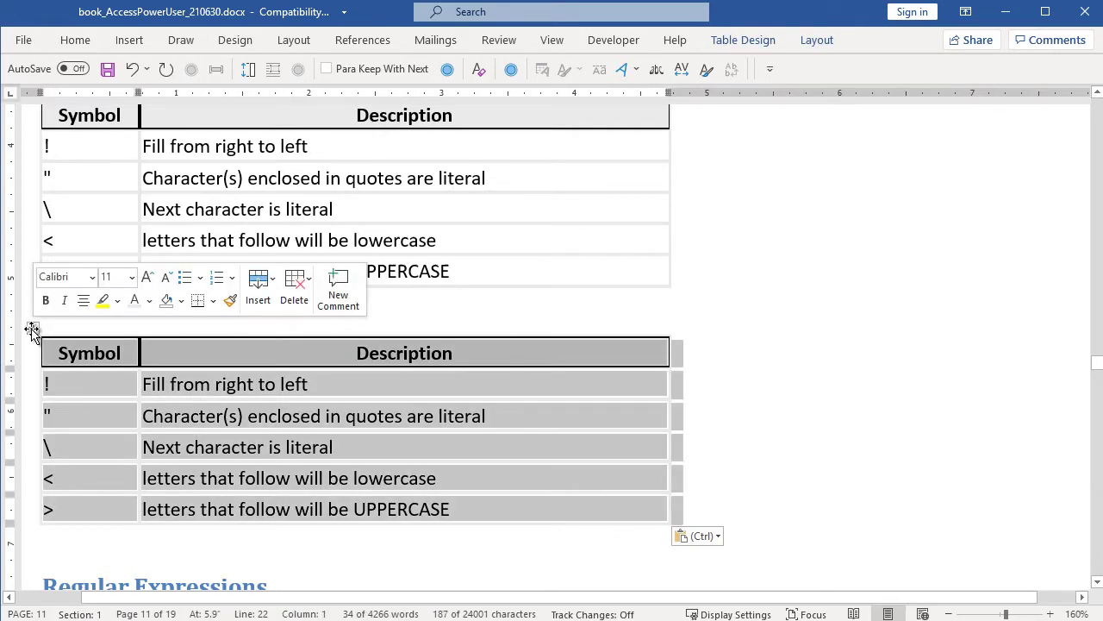
key(Delete)
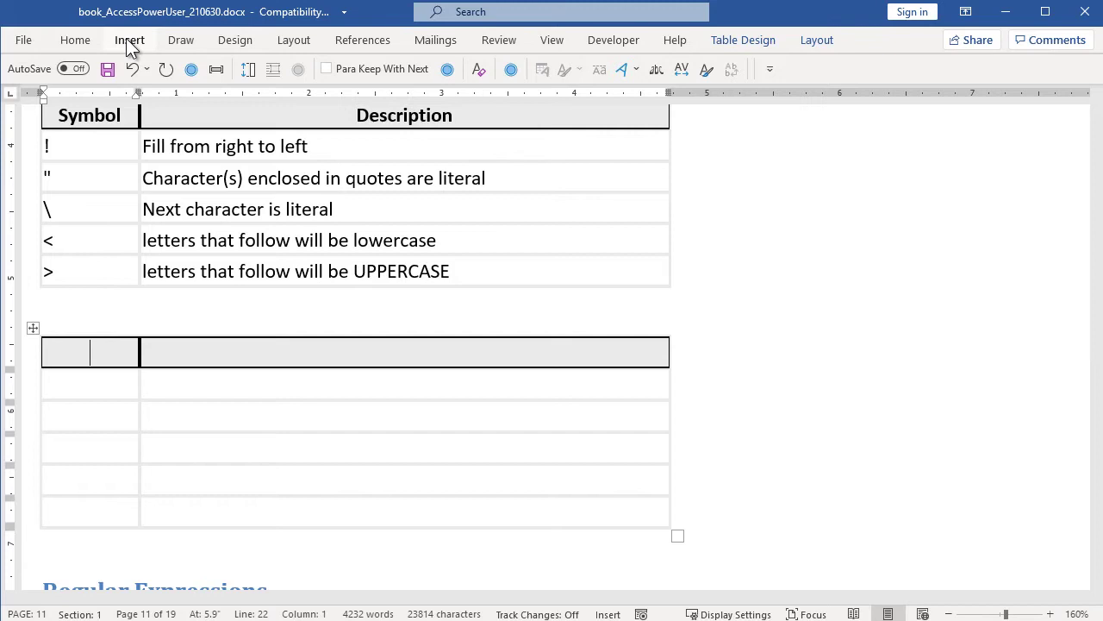
key(ctrl+z)
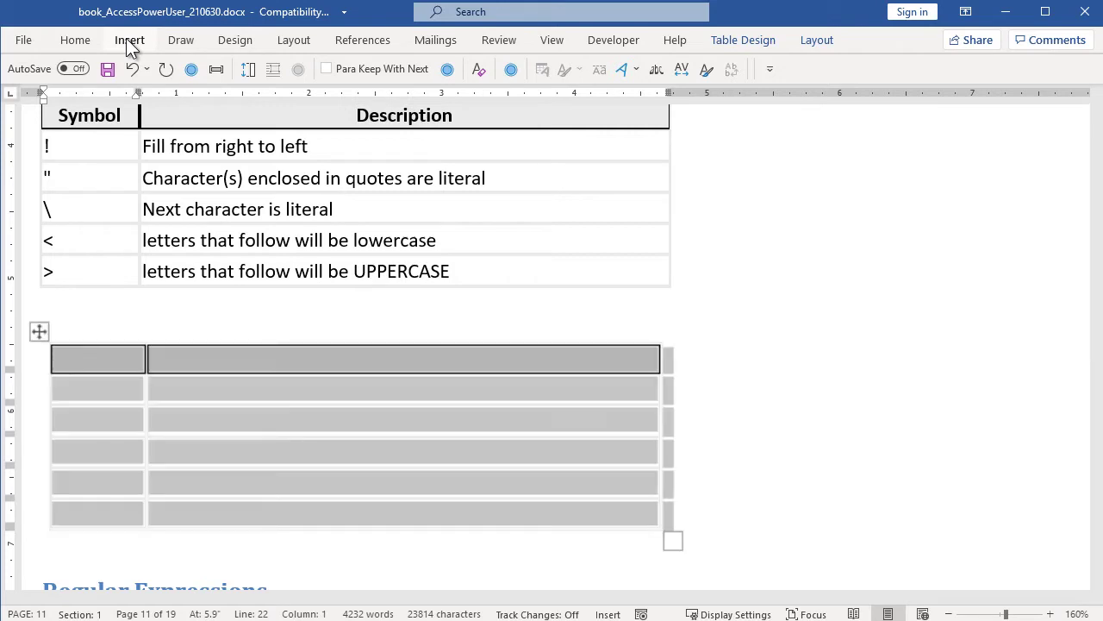
Start saving the empty table to the Quick Tables gallery as a building block named "s4p 2 column table"
click(129, 41)
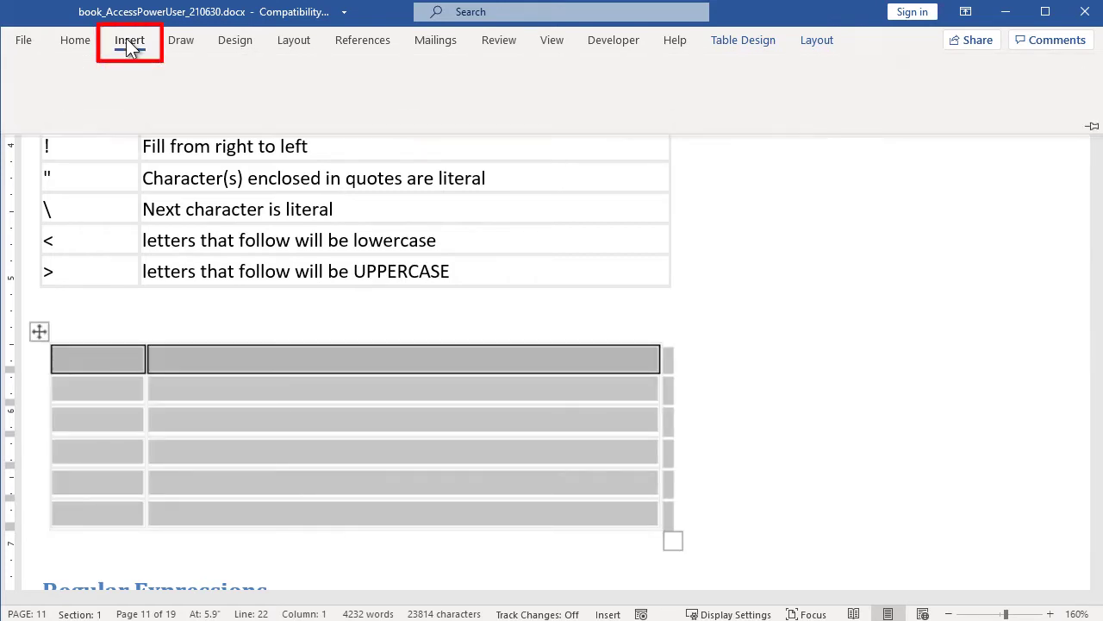
click(125, 99)
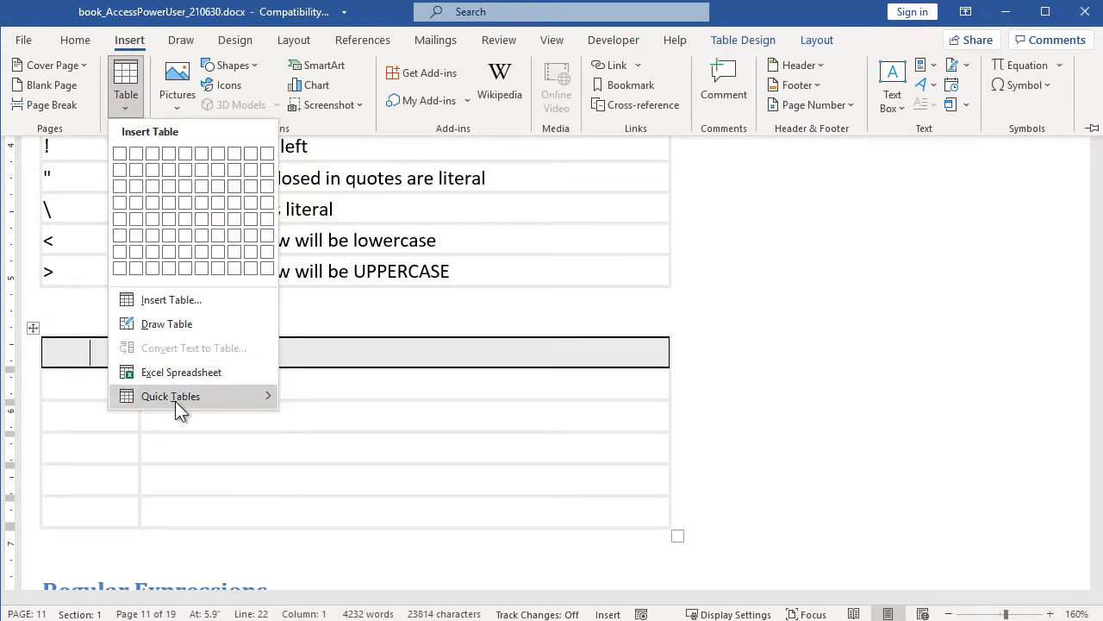
mouse_move(175, 401)
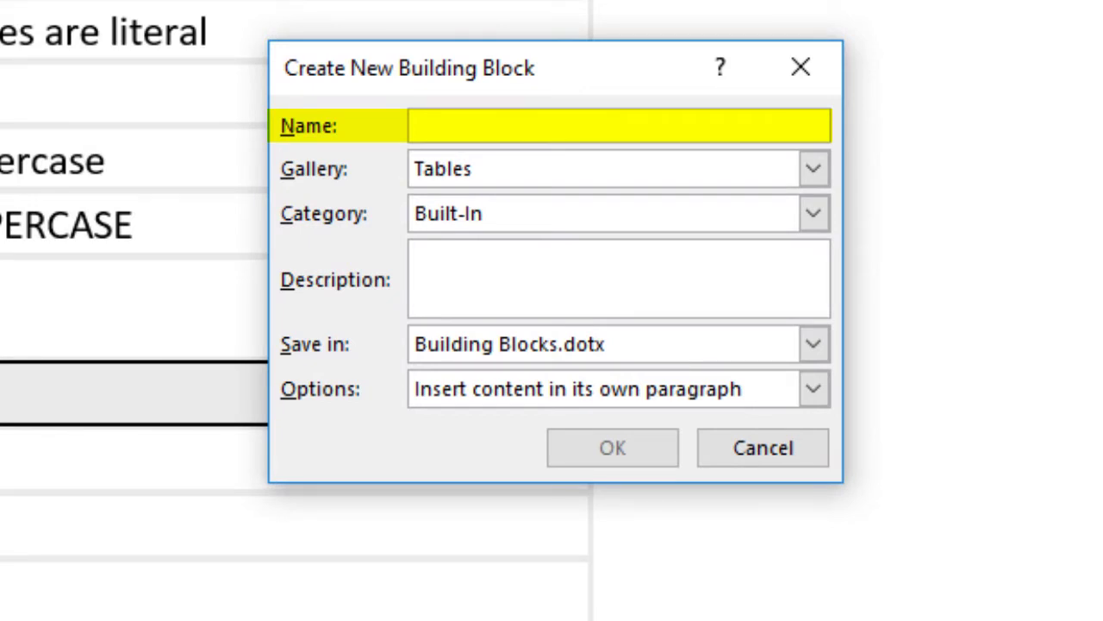
text(s4p)
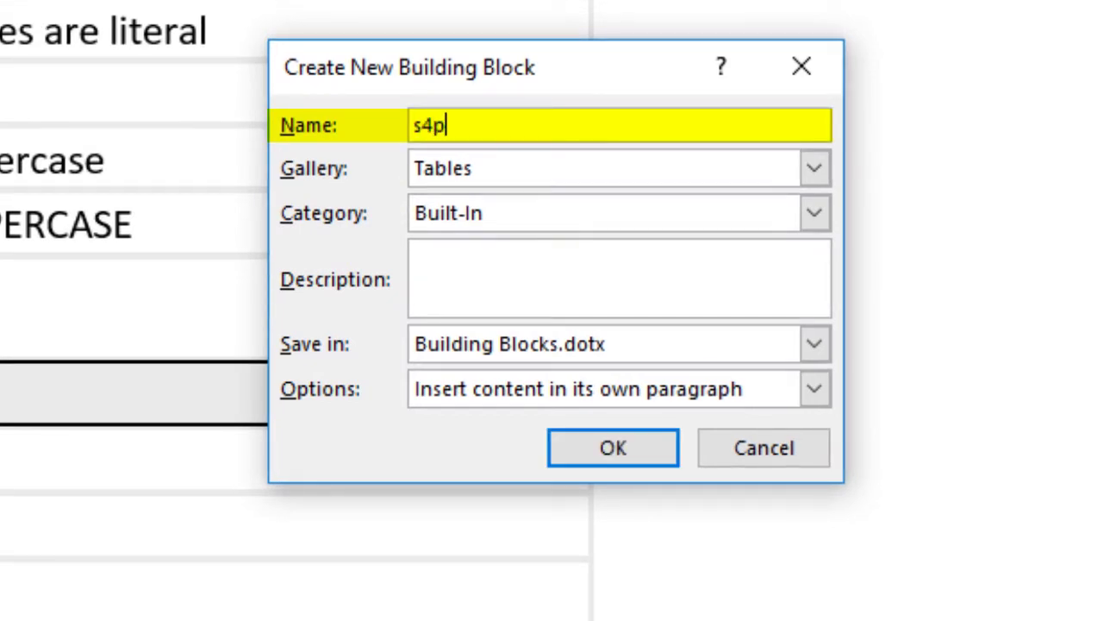
text( 2 column ta)
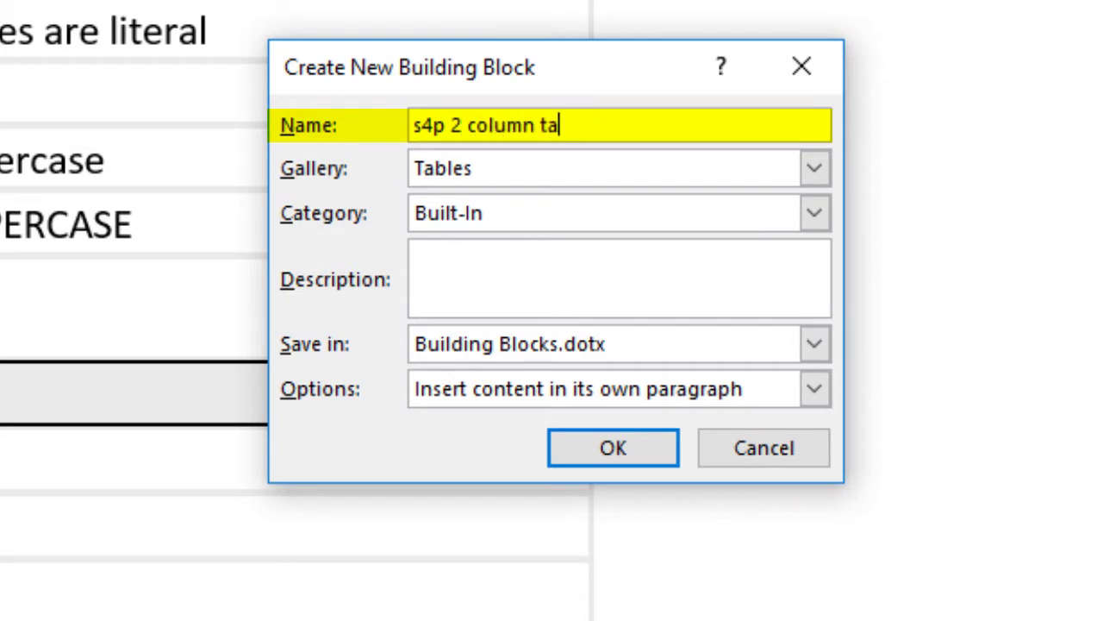
text(ble)
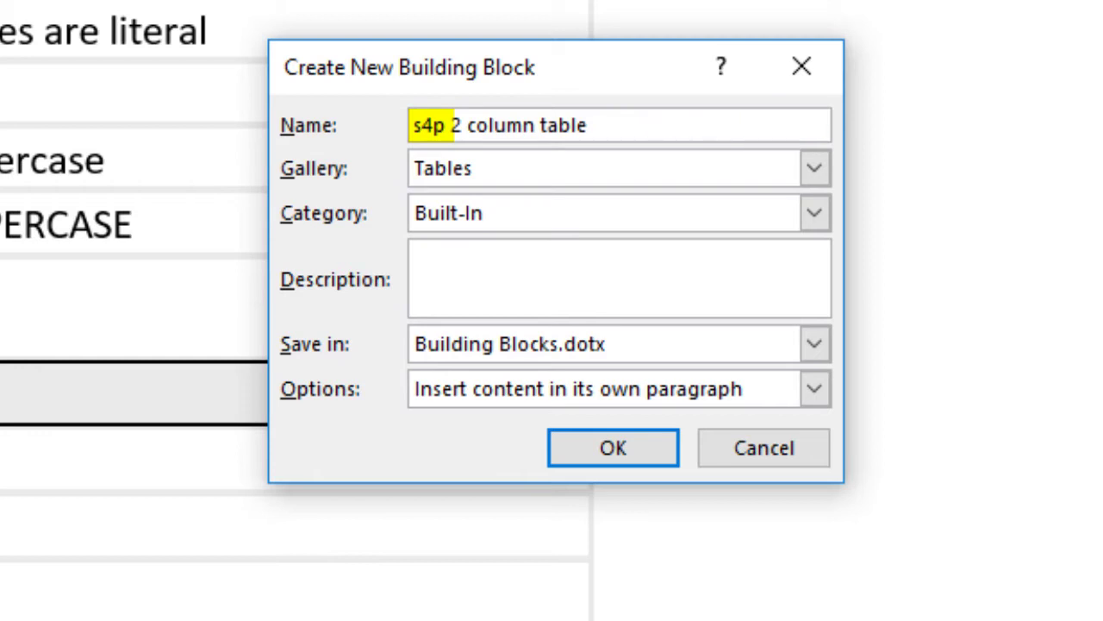
Review the gallery and category choices for the building block, keeping Tables and Built-In
key(Tab)
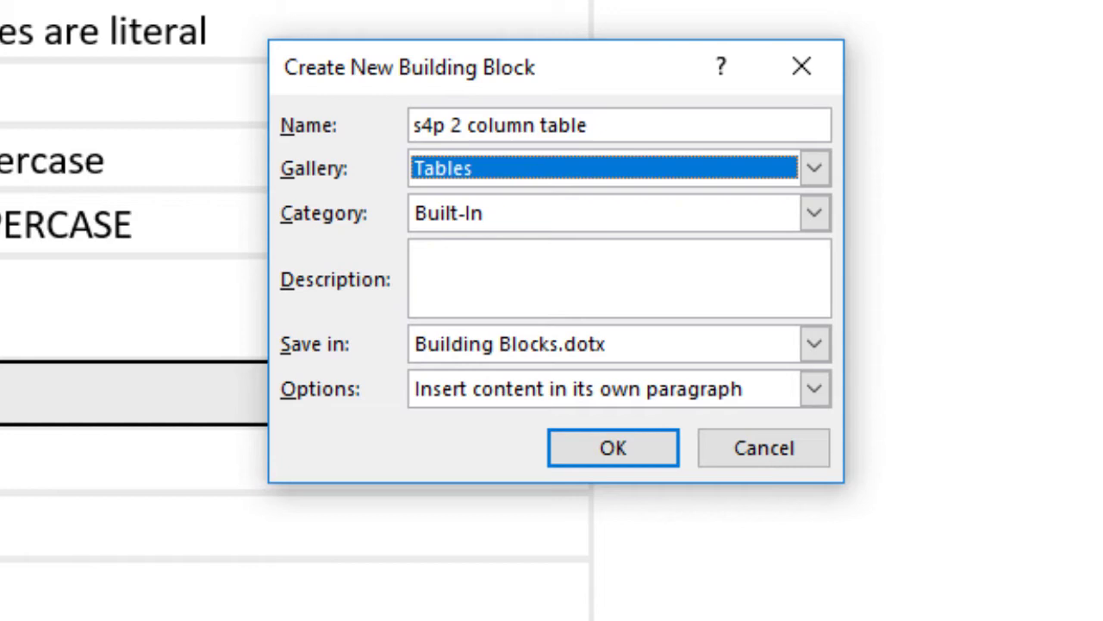
key(alt+Down)
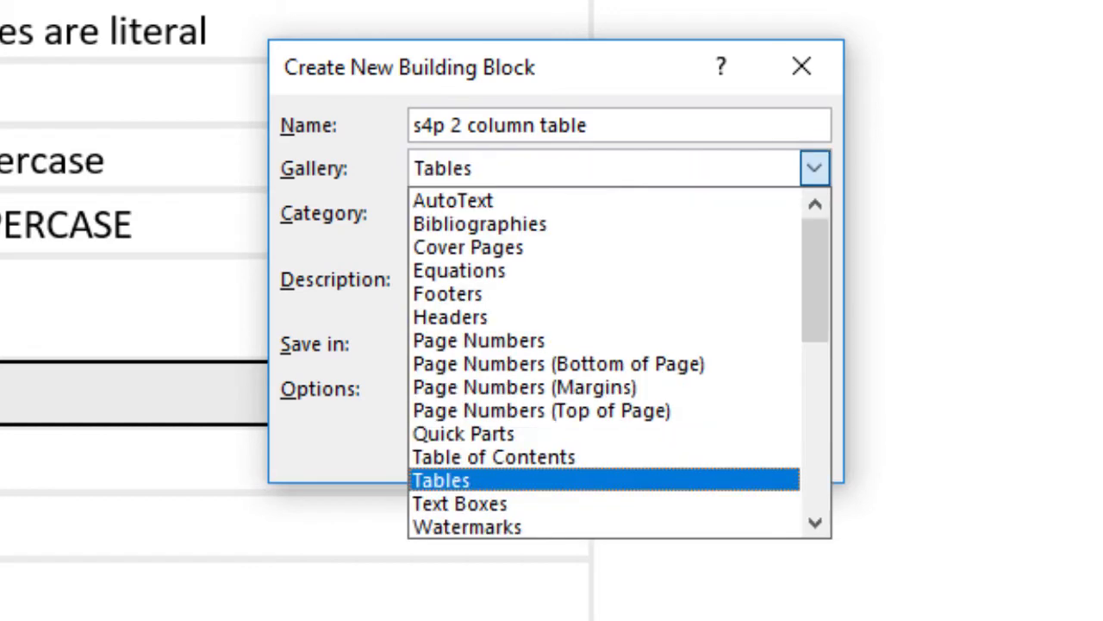
key(Escape)
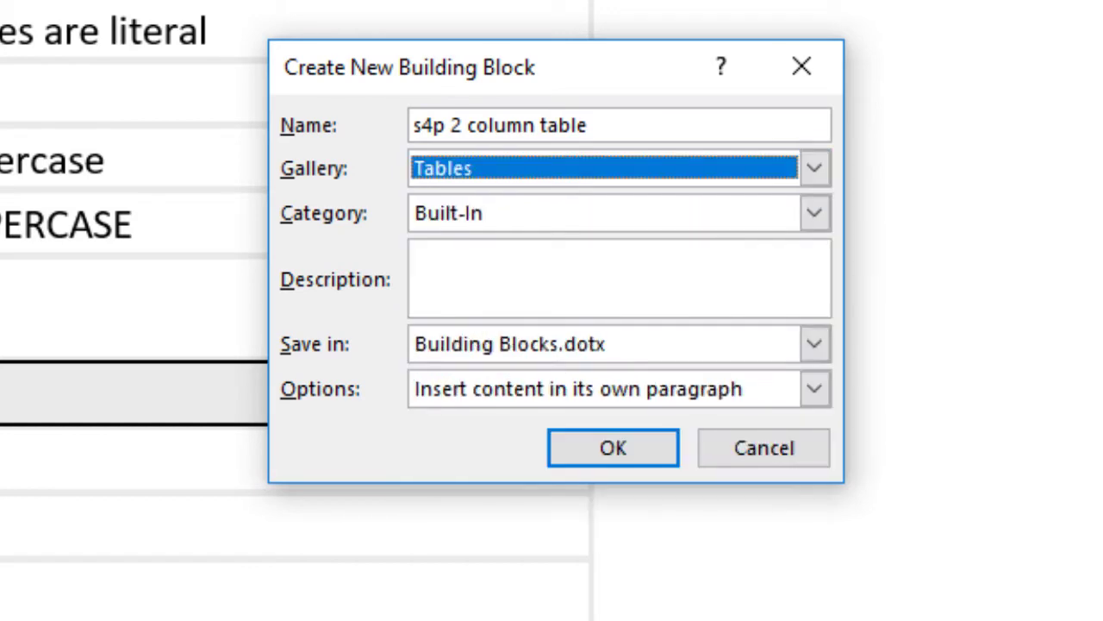
key(Tab)
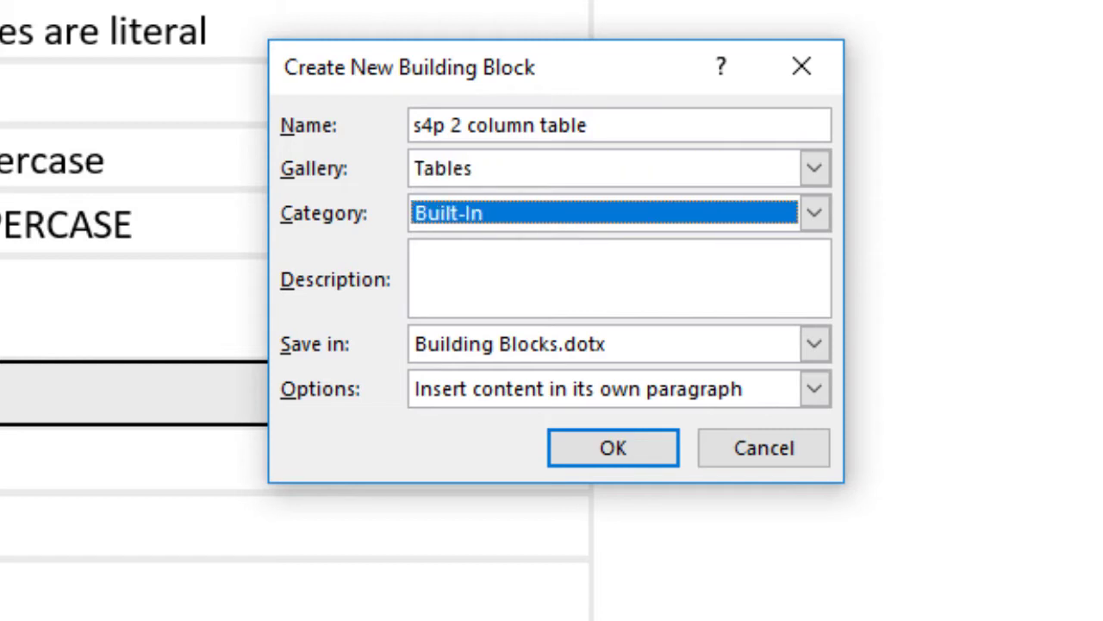
key(alt+Down)
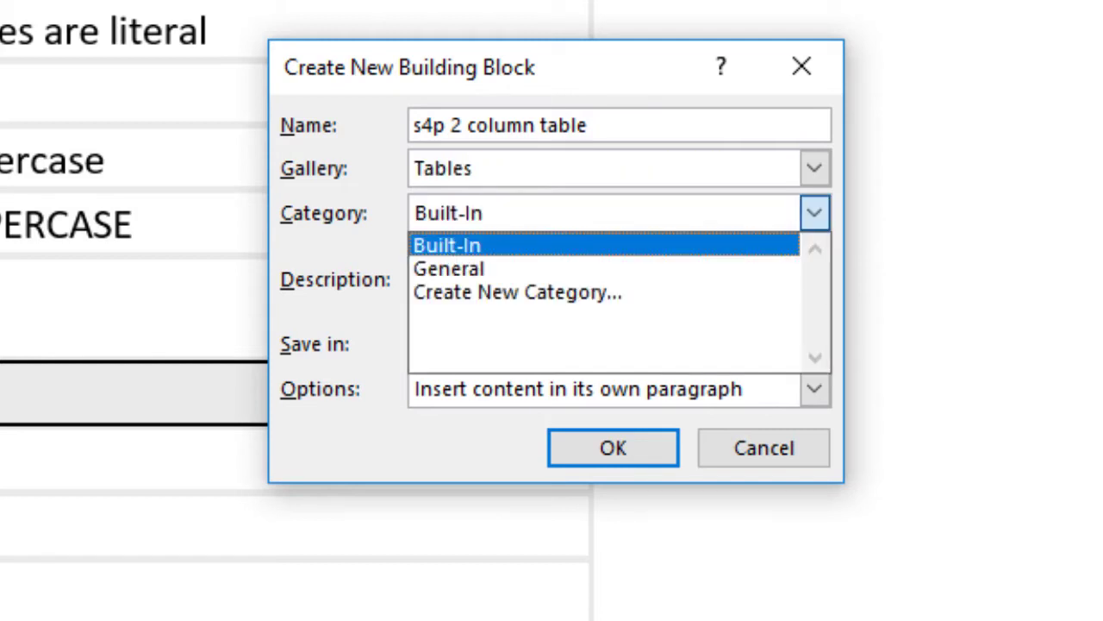
key(Escape)
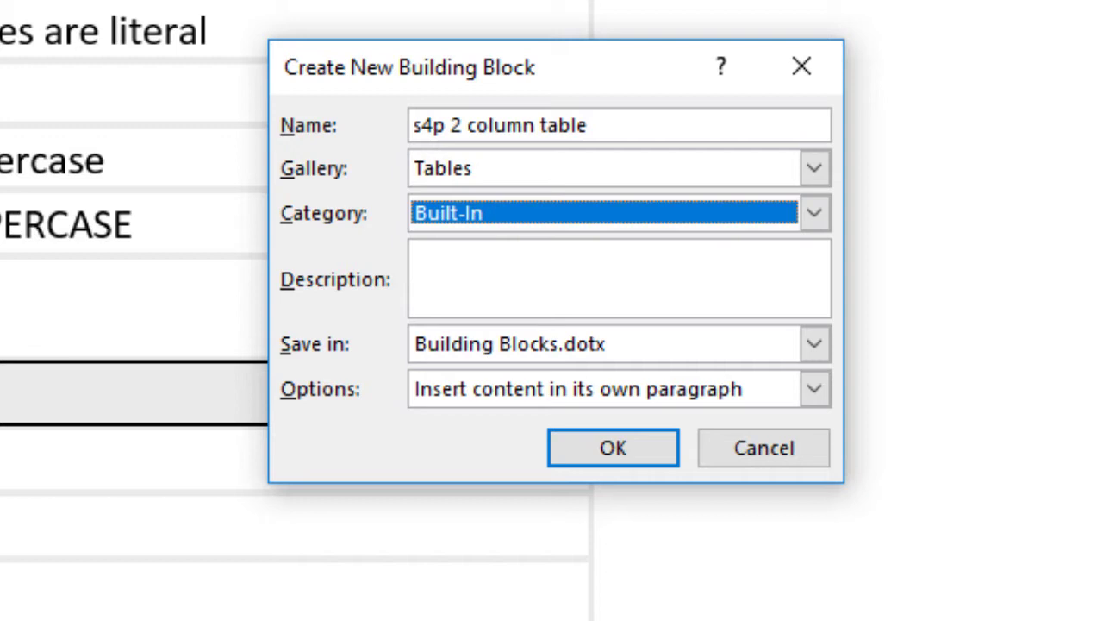
Enter the building block description "2 colum n table, .75, 4. light gray heading"
key(Tab)
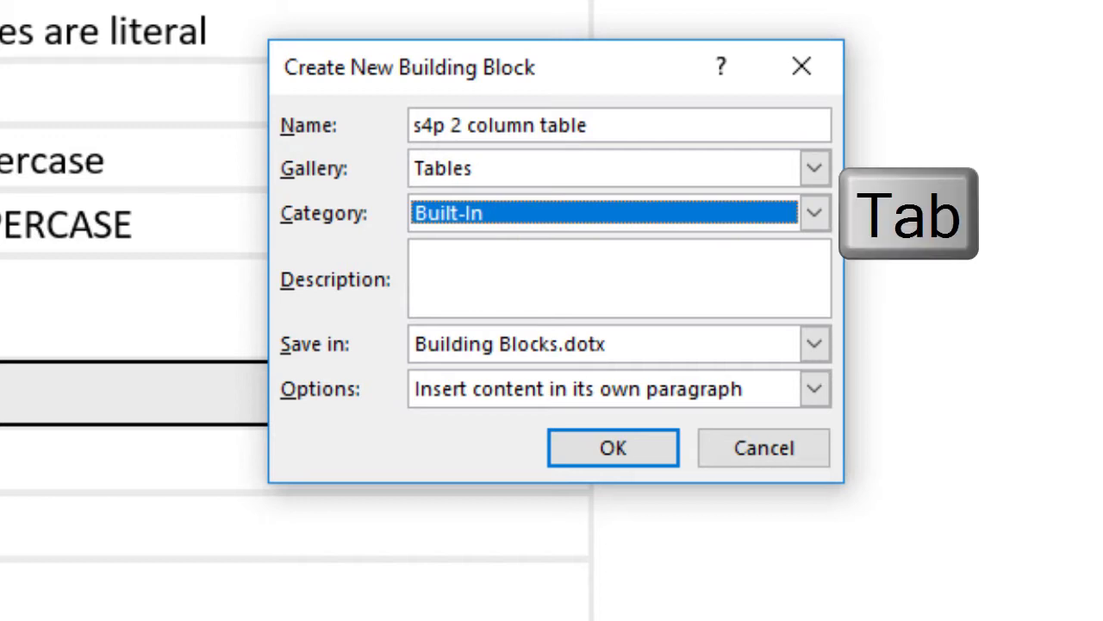
key(Tab)
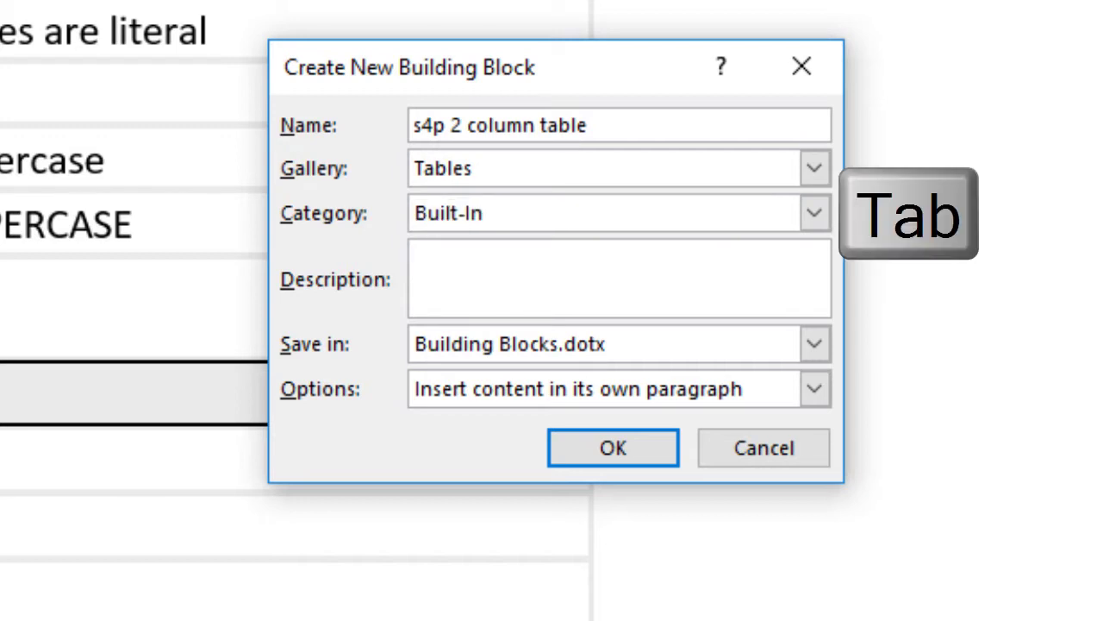
text(2 colum n tabl)
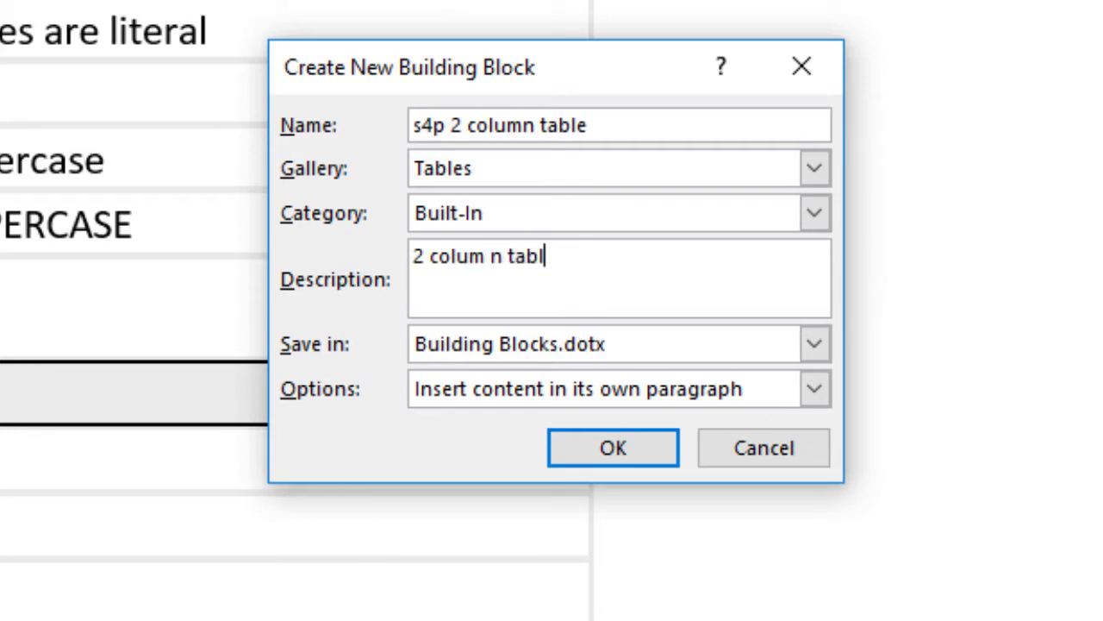
text(e, .75, 4)
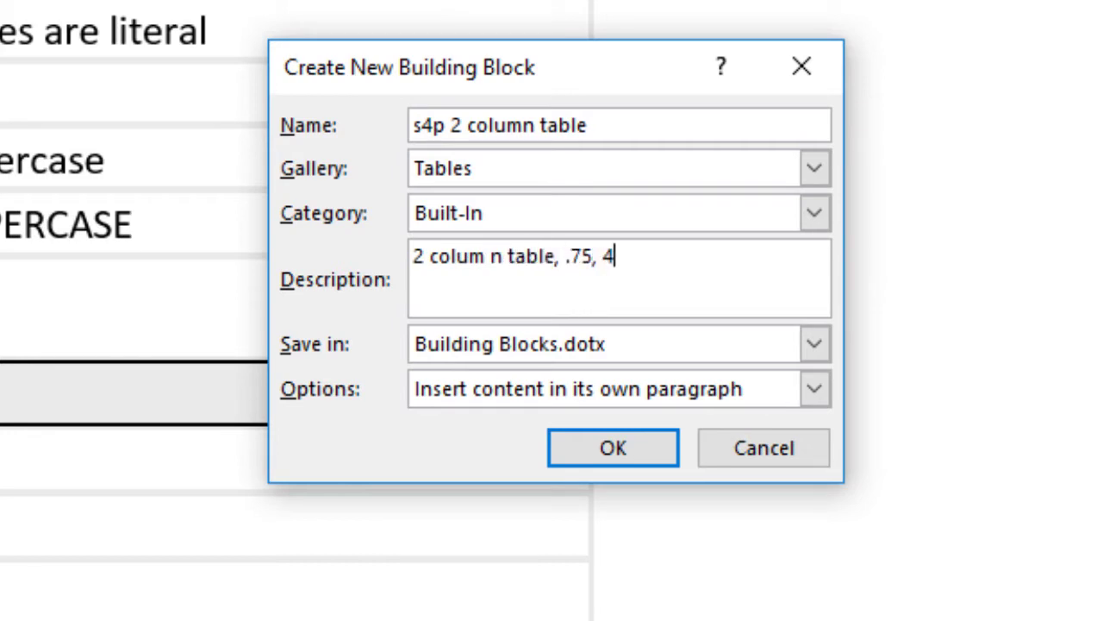
text(. light gra)
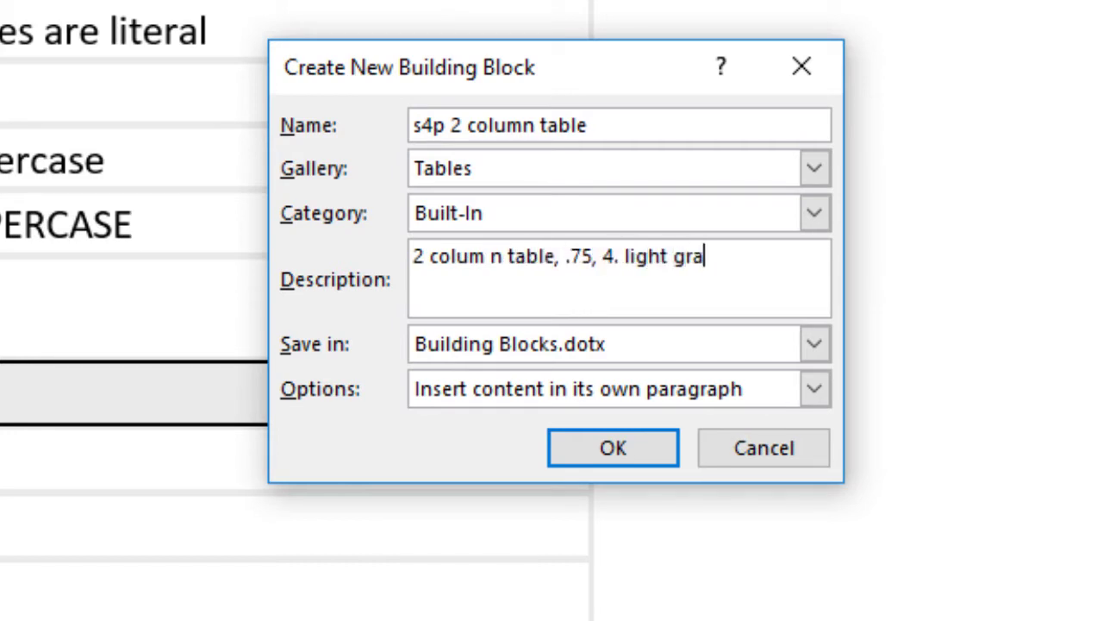
text(y heading)
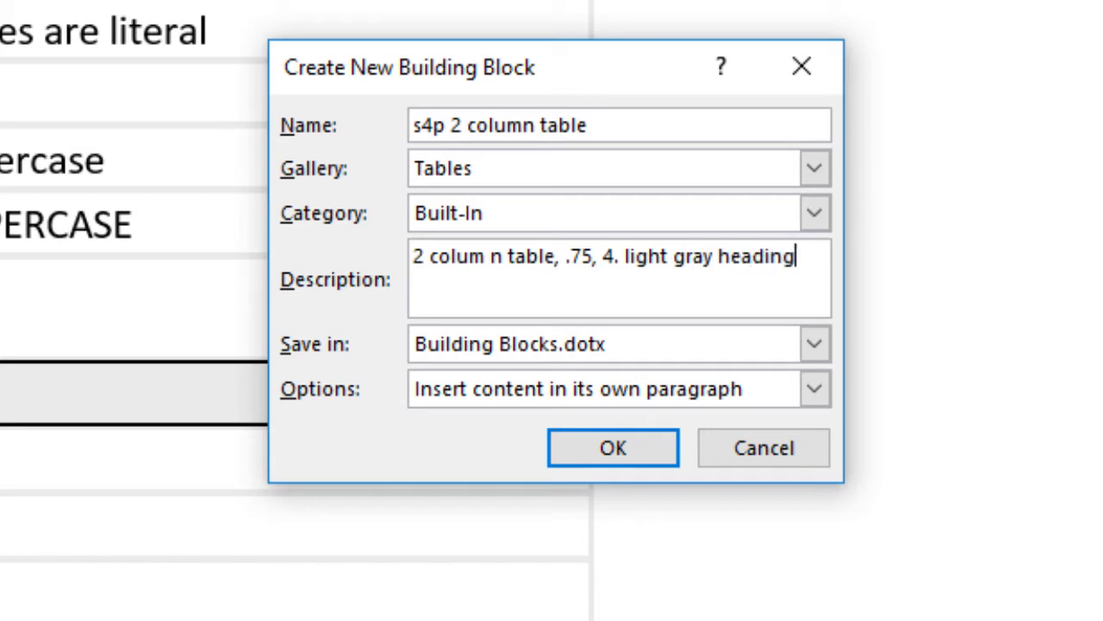
Keep Building Blocks.dotx as the save location and create the building block
key(Tab)
key(alt+Down)
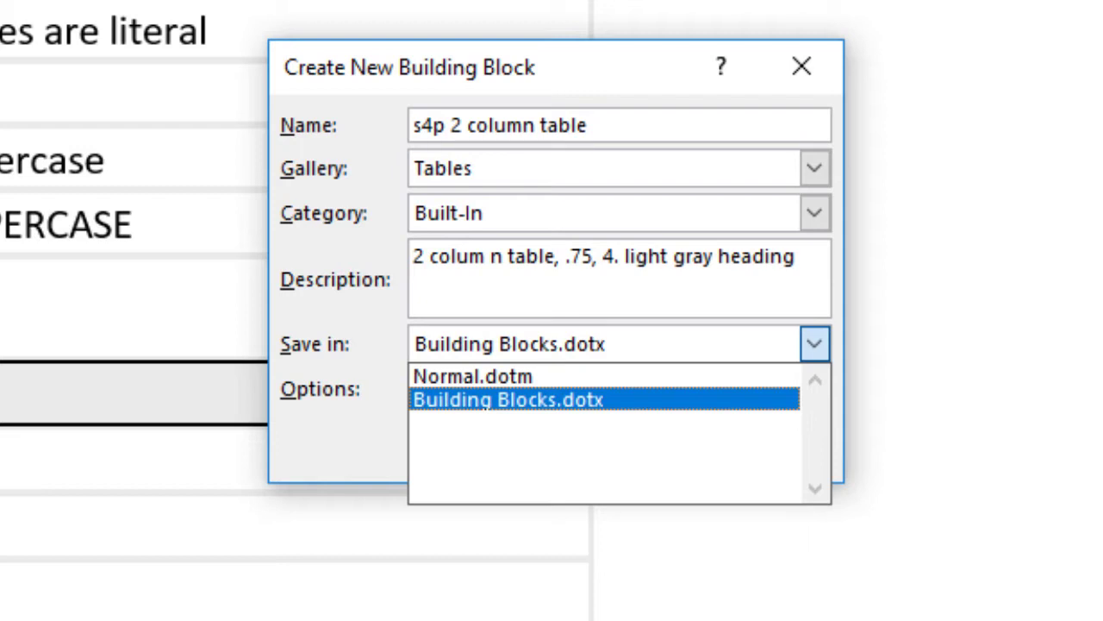
key(Return)
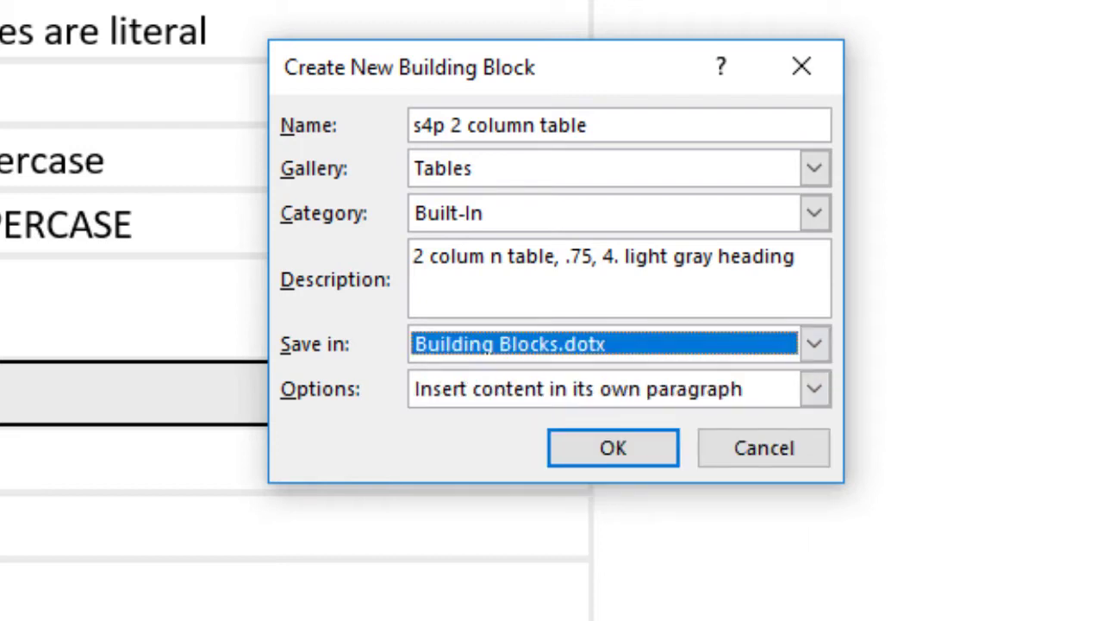
click(616, 459)
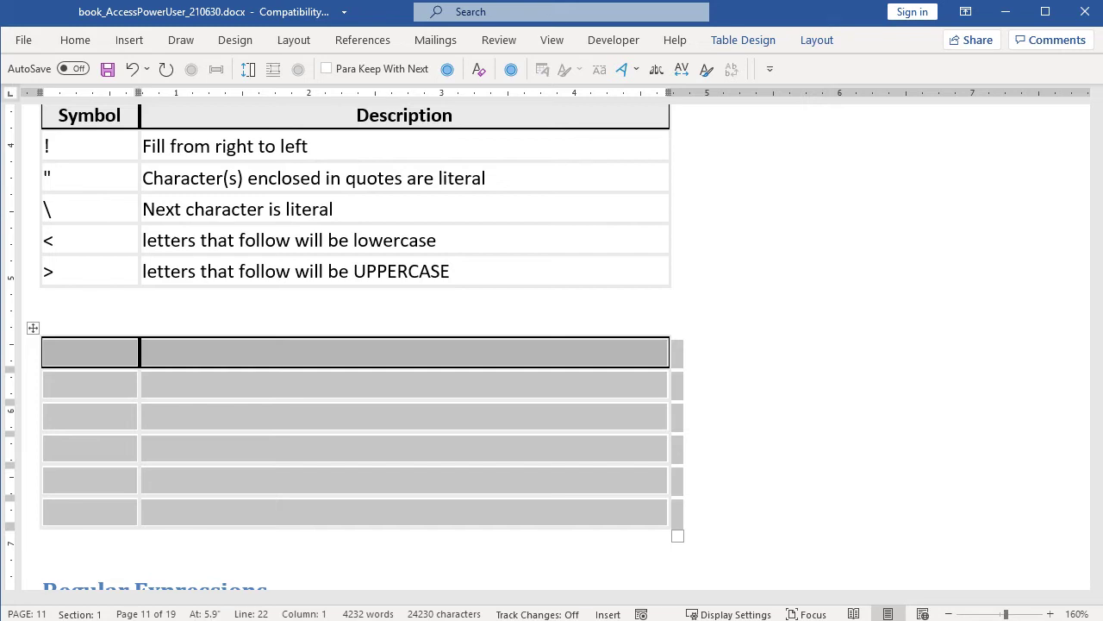
Cut the empty table from the document and write "Input Mask Separators" in its place above the Regular Expressions heading
key(ctrl+x)
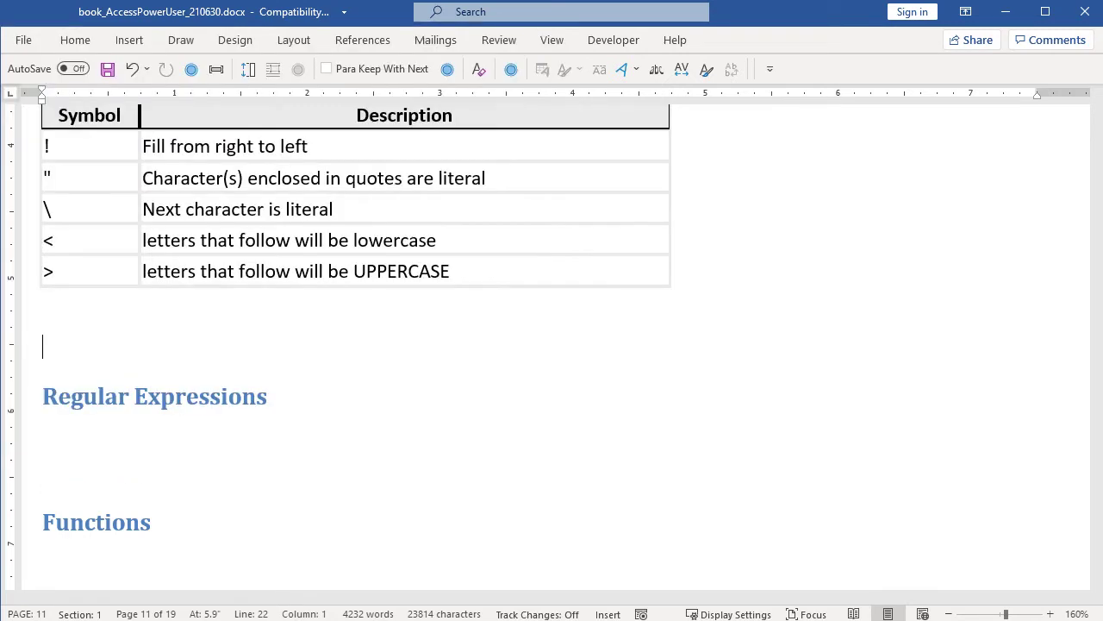
text(Input Mask Separat)
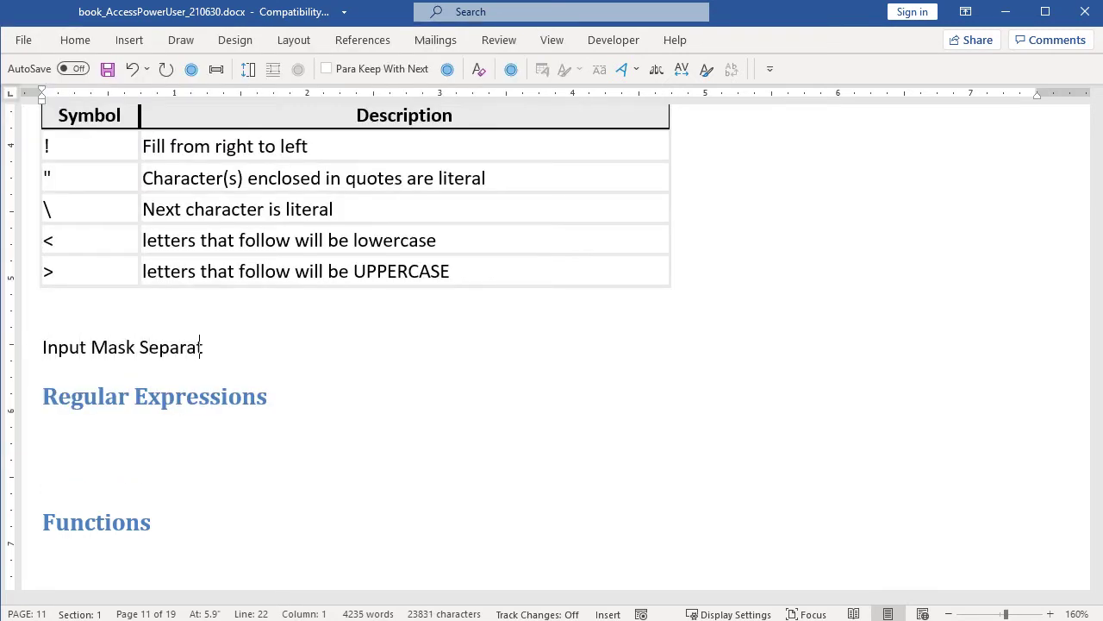
text(ors)
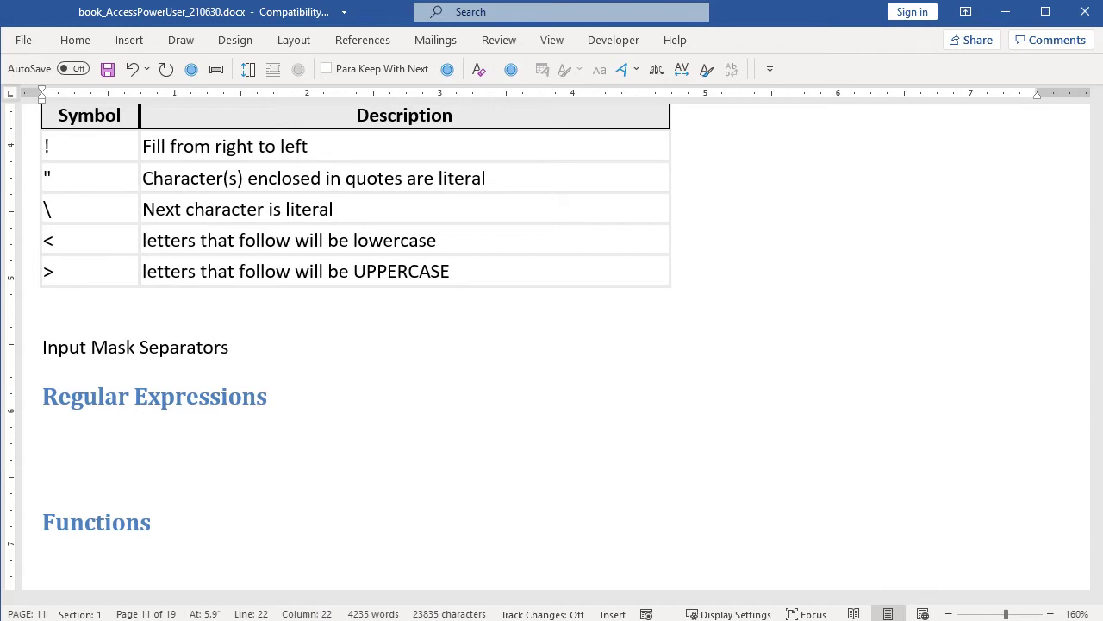
Format the "Input Mask Separators" line with the Heading 3 style and start a new paragraph below it
key(shift+alt+3)
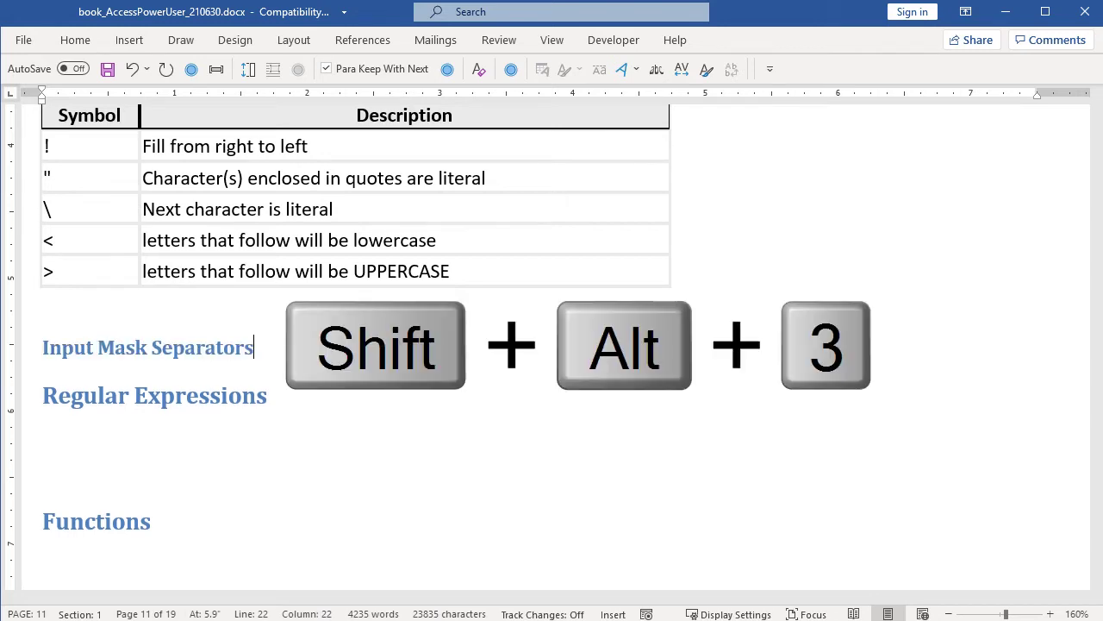
key(shift+alt+2)
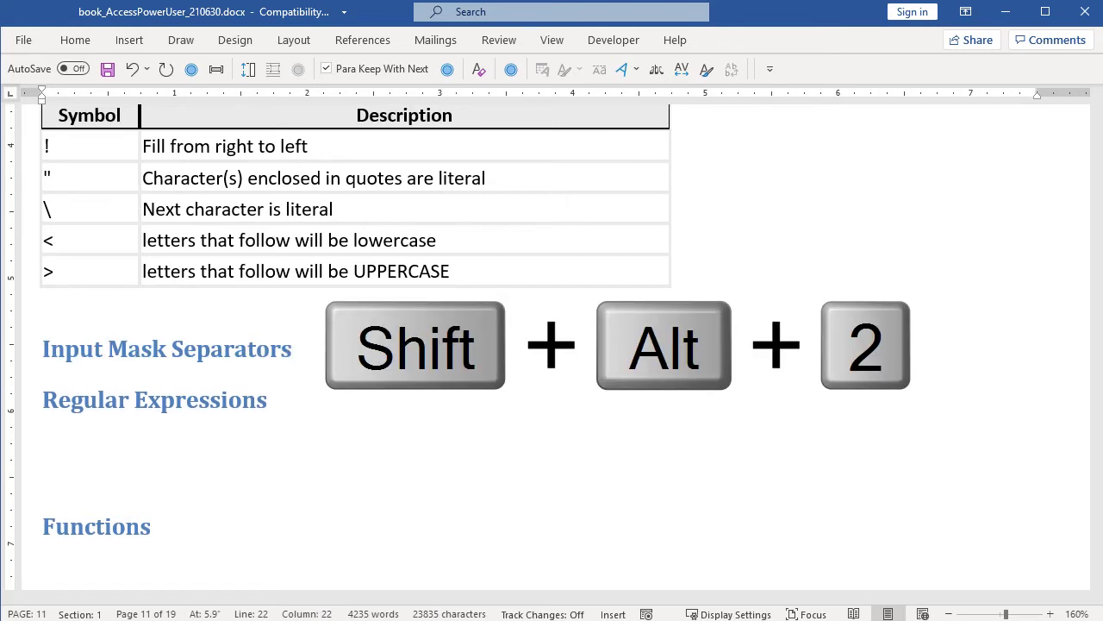
key(shift+alt+3)
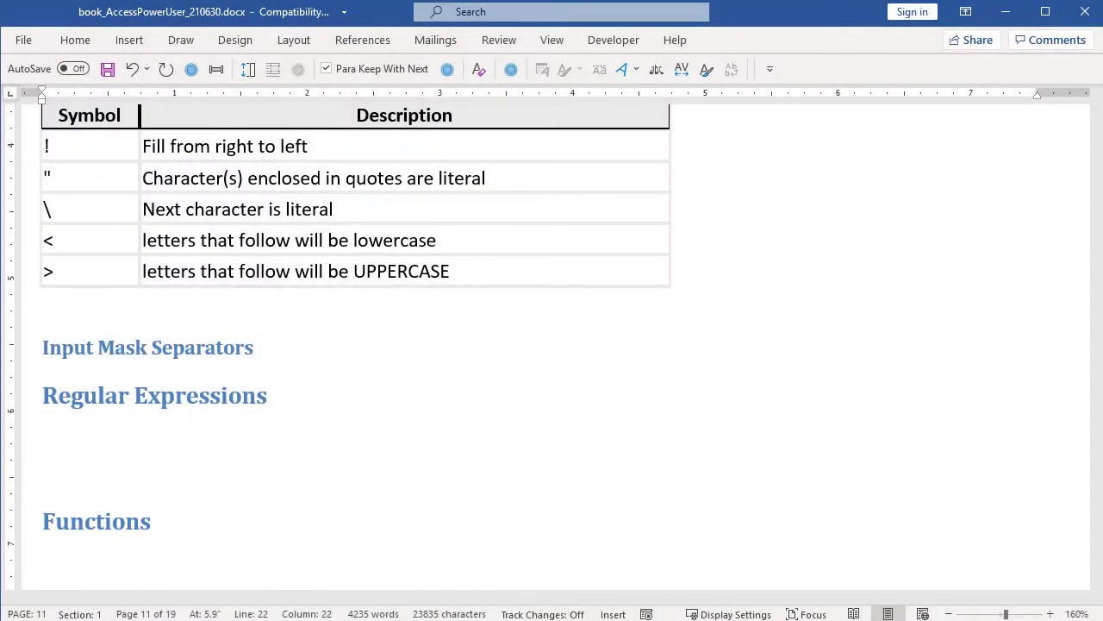
key(Return)
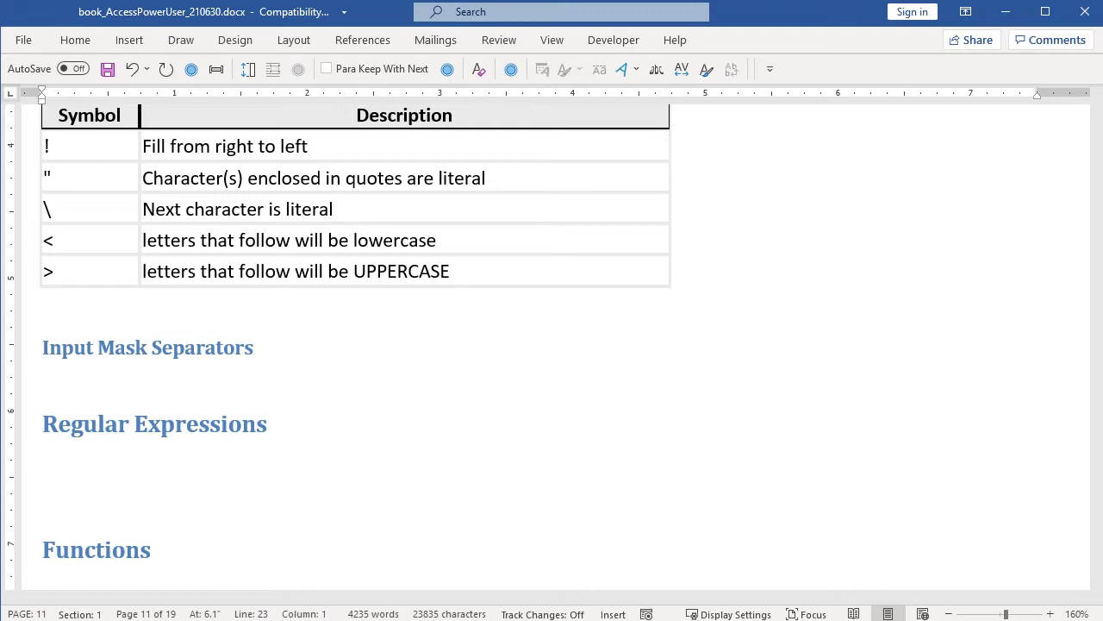
Insert the saved s4p 2 column table Quick Table beneath the Input Mask Separators heading
click(130, 40)
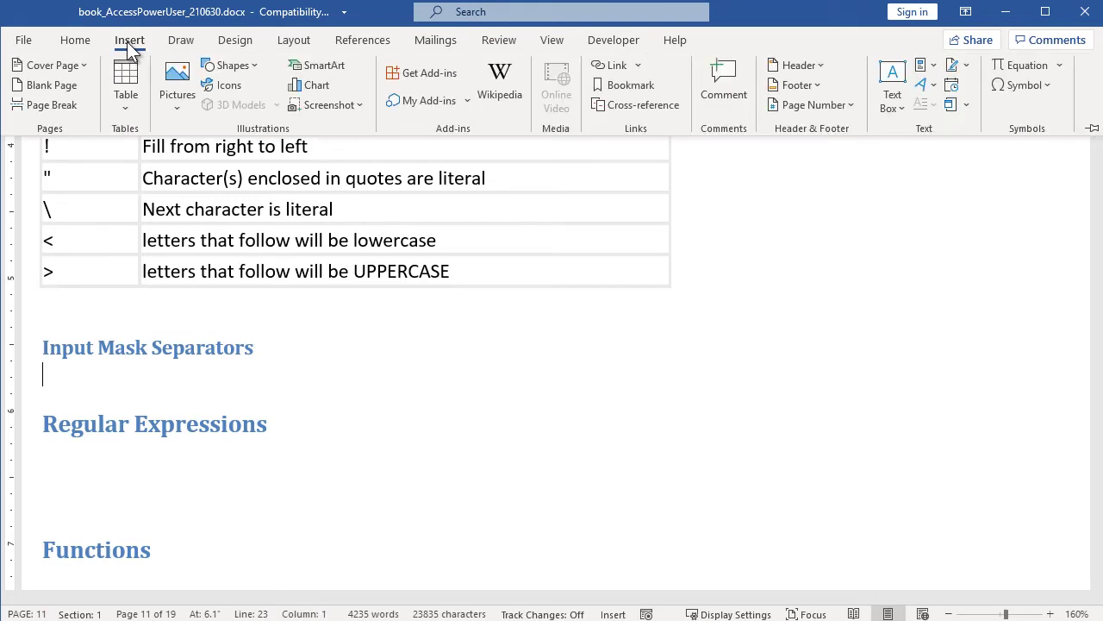
click(121, 110)
mouse_move(200, 400)
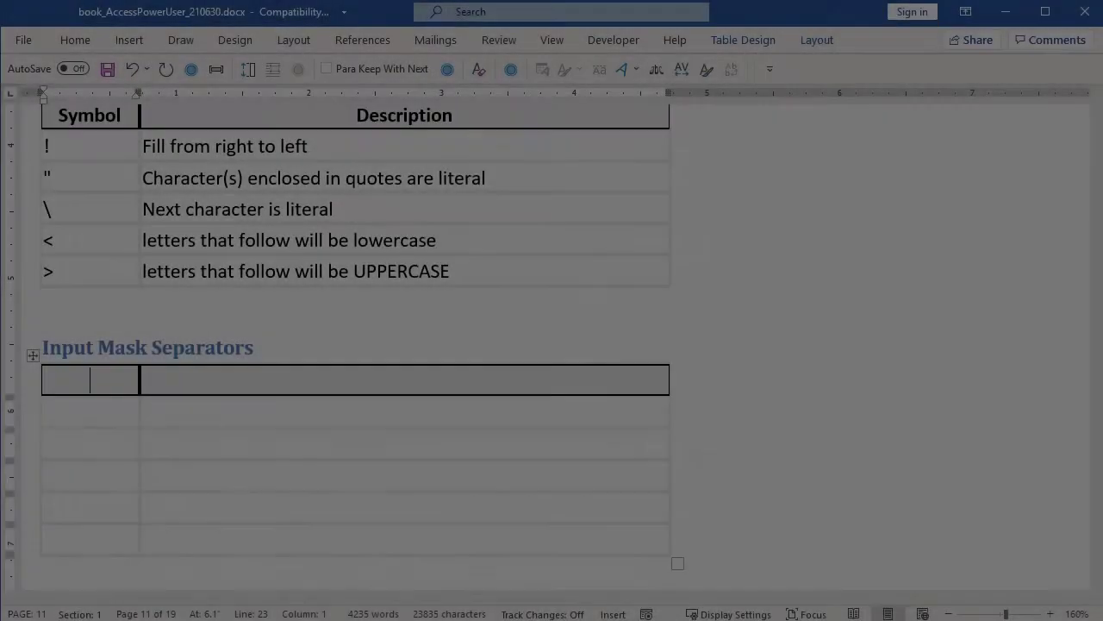
Enter the table headings "symbol" and "description", and fill the first row with "/" and "Separator for date"
text(symbol)
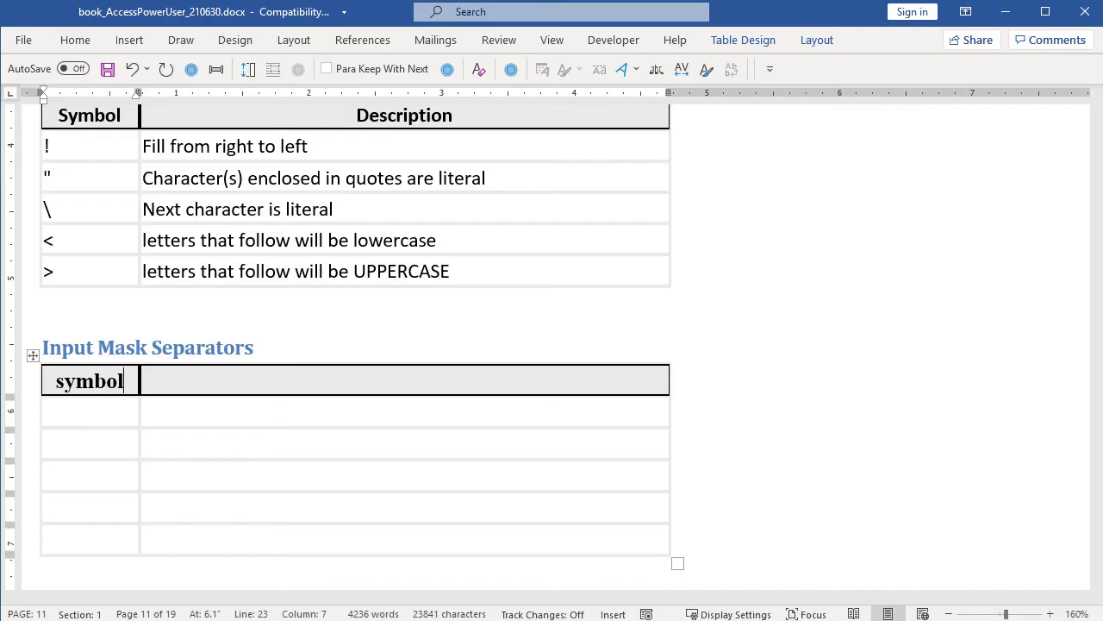
key(Tab)
text(description)
key(Tab)
text(/)
key(Tab)
text(Separator for date)
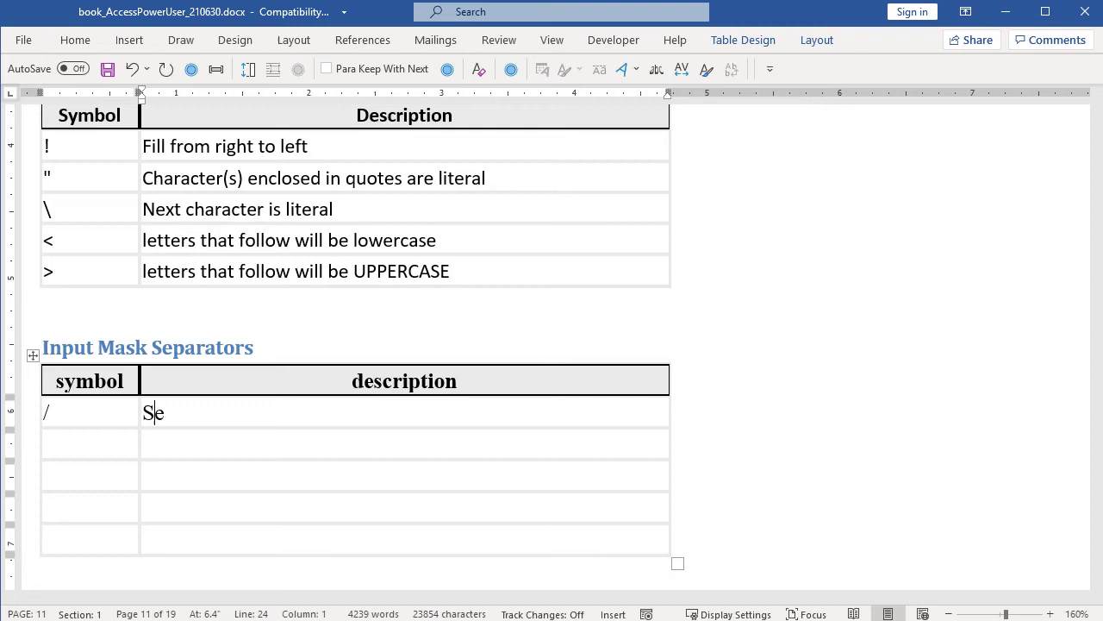
Add a ":" row described as "Separator for time" and a ";" row described as "Separator for parts of input mask"
key(Tab)
text(:)
key(Tab)
text(Separator for time)
key(Tab)
text(;)
key(Tab)
text(Sepa)
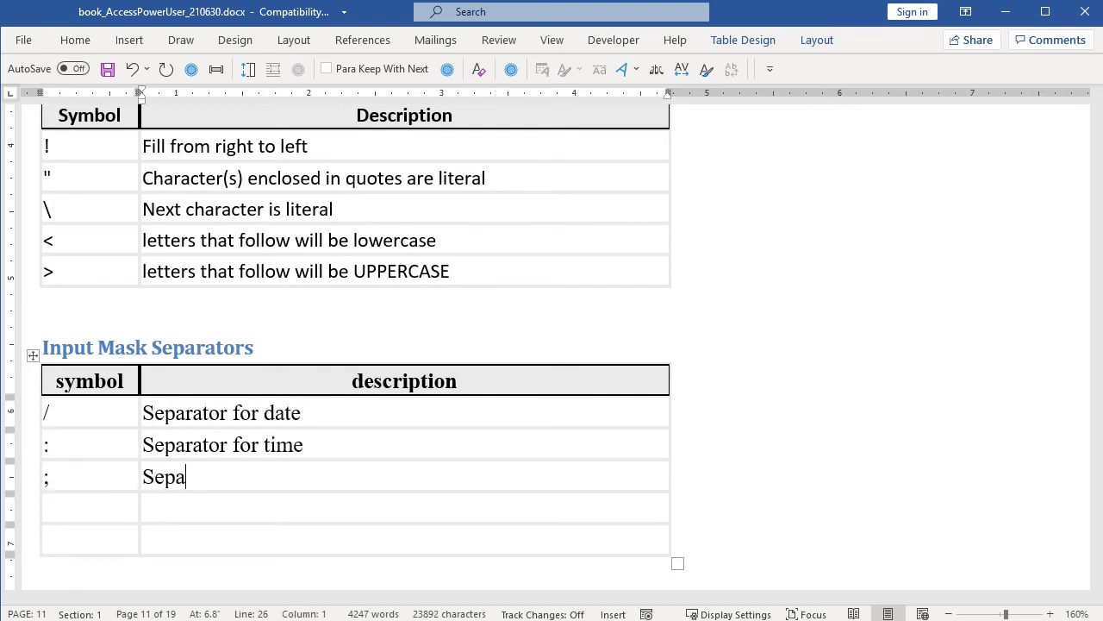
text(rator for parts of input mask)
key(Tab)
scroll(207, 564, down, 1)
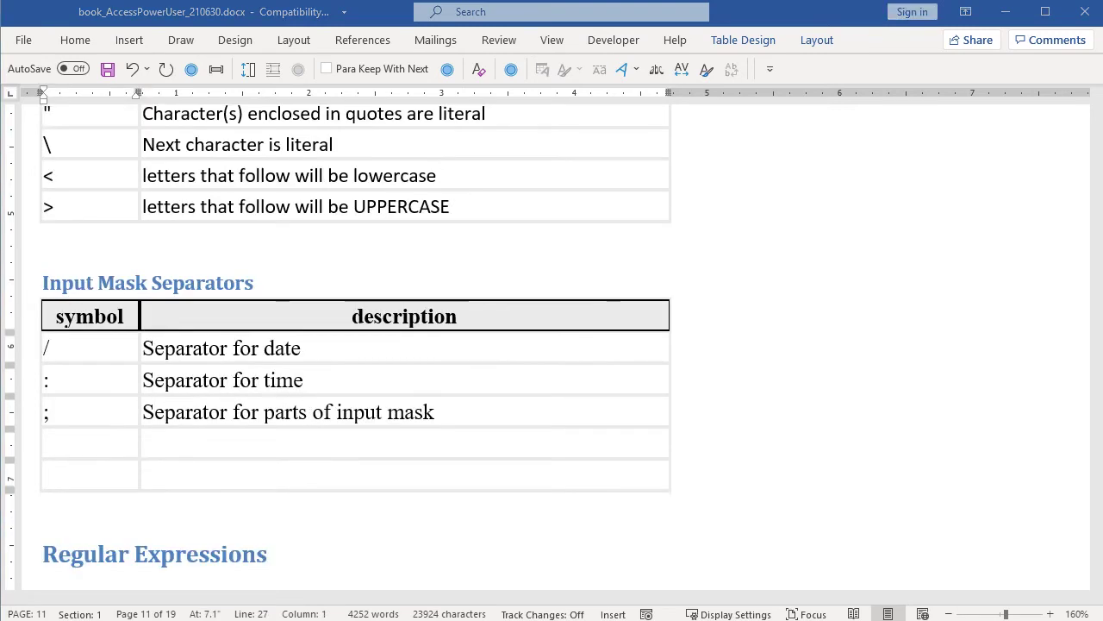
Delete the s4p 2 column table building block through the Building Blocks Organizer and close the organizer
click(108, 515)
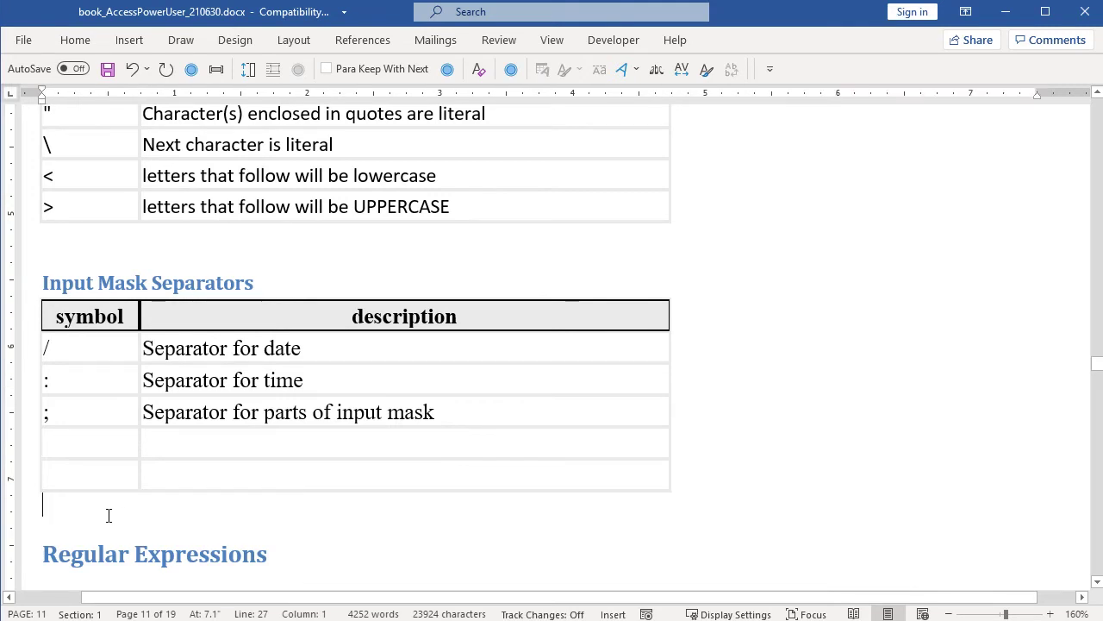
click(129, 43)
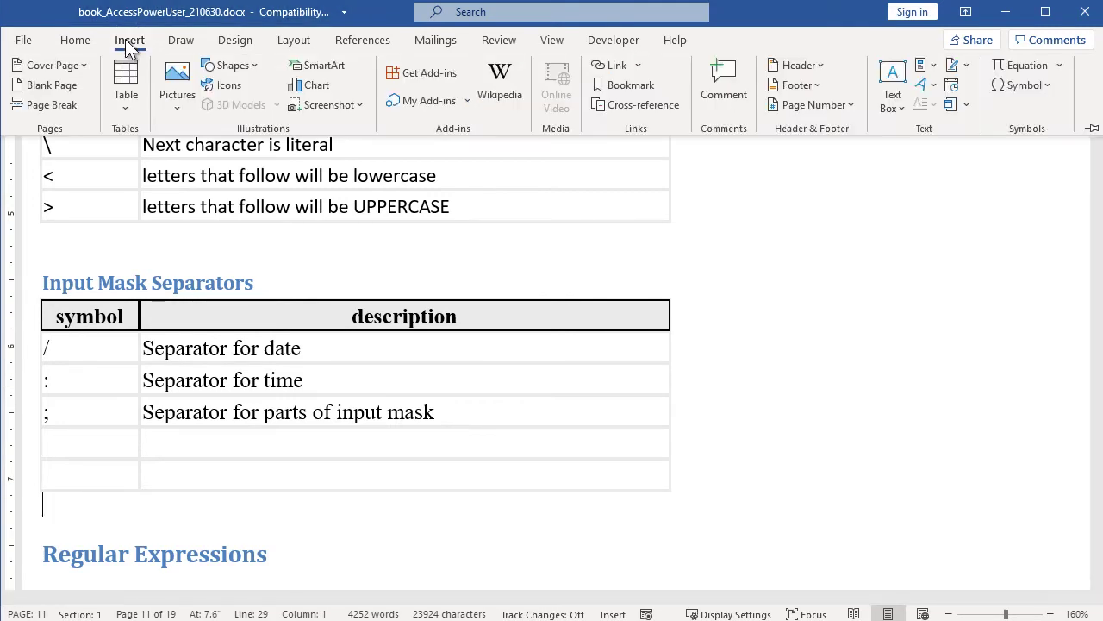
click(123, 109)
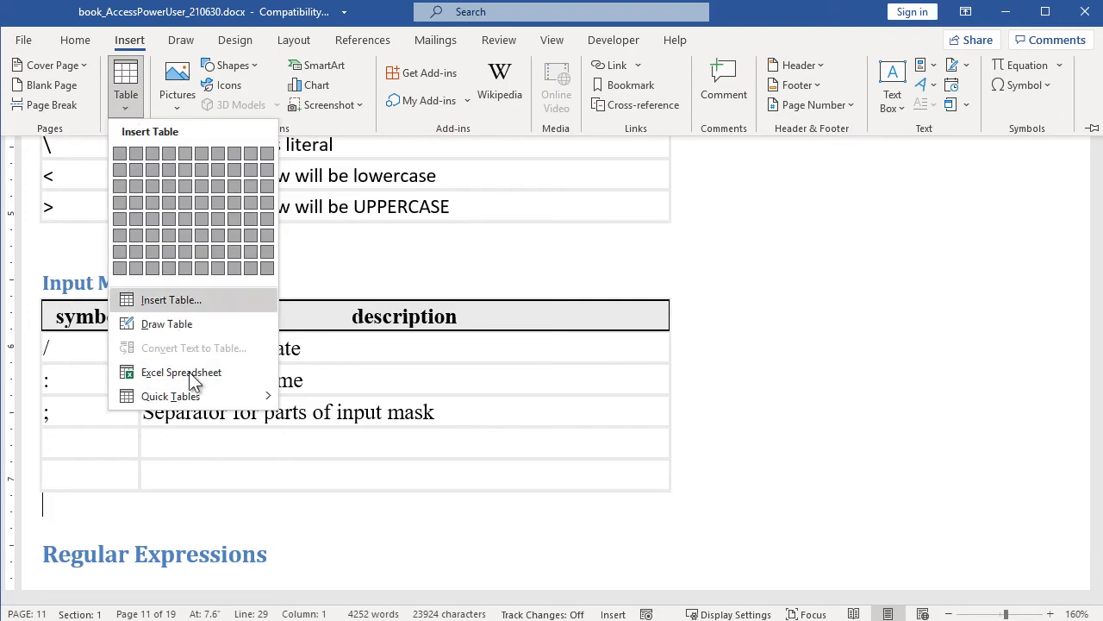
mouse_move(212, 388)
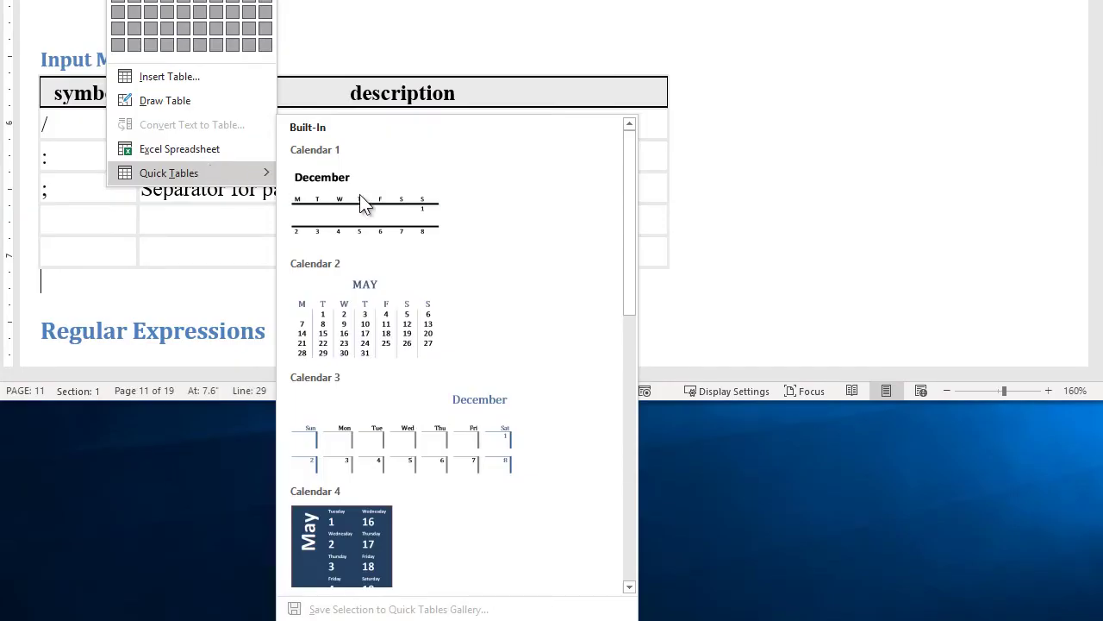
scroll(540, 228, down, 5)
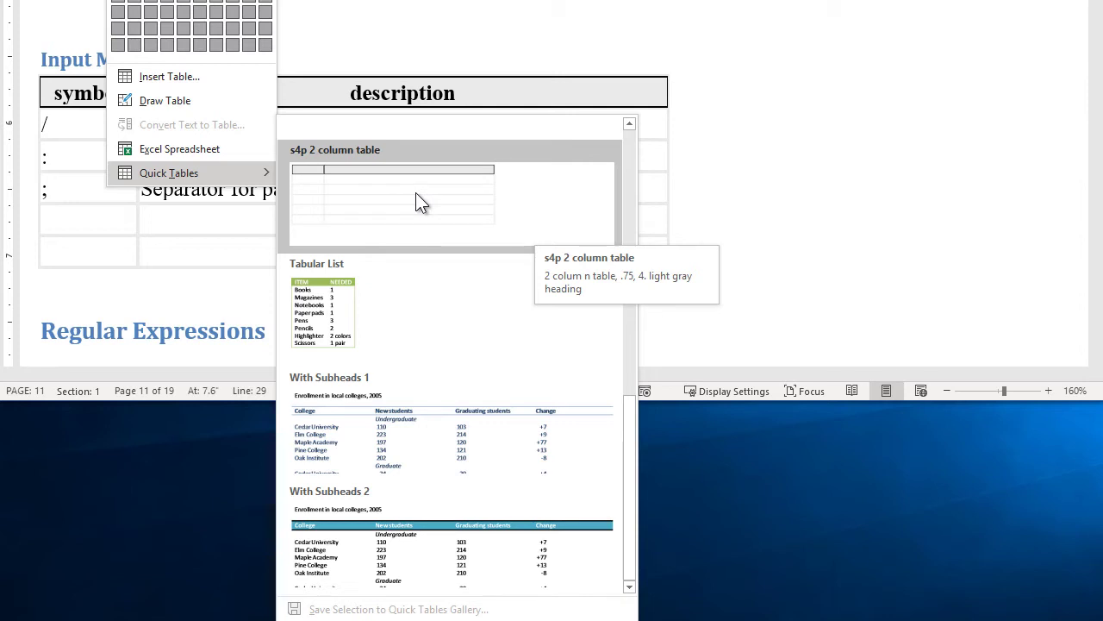
right_click(322, 193)
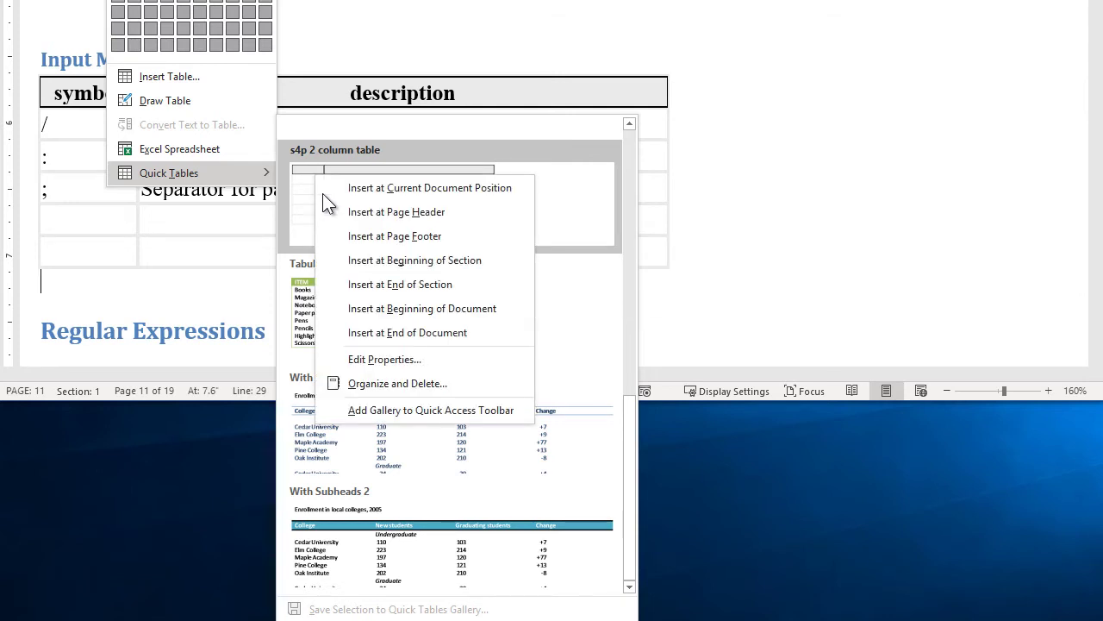
click(409, 385)
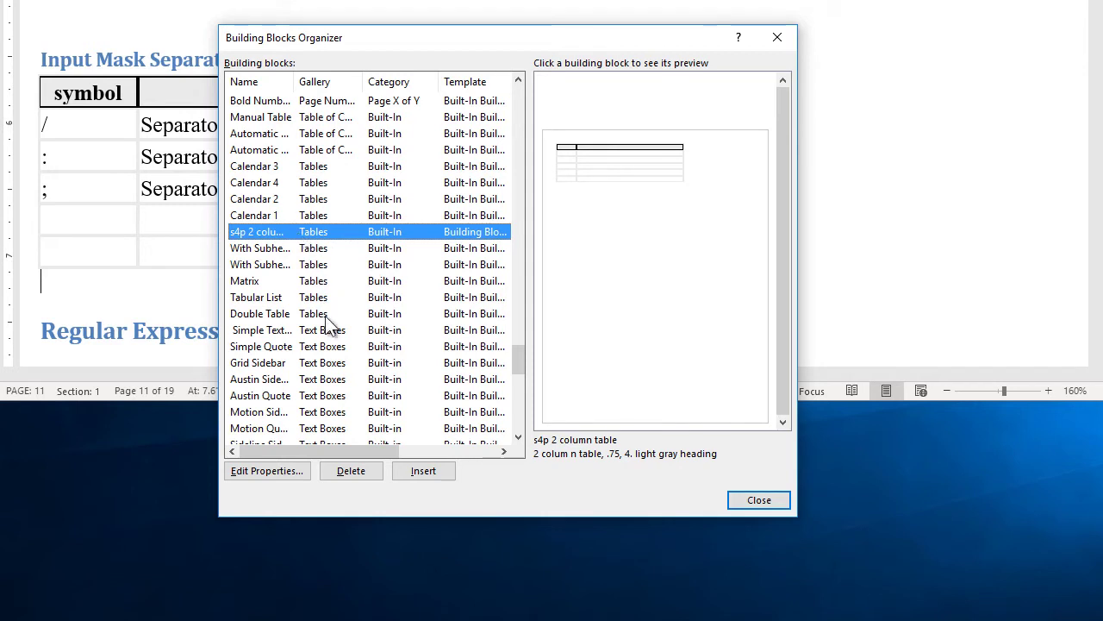
click(368, 476)
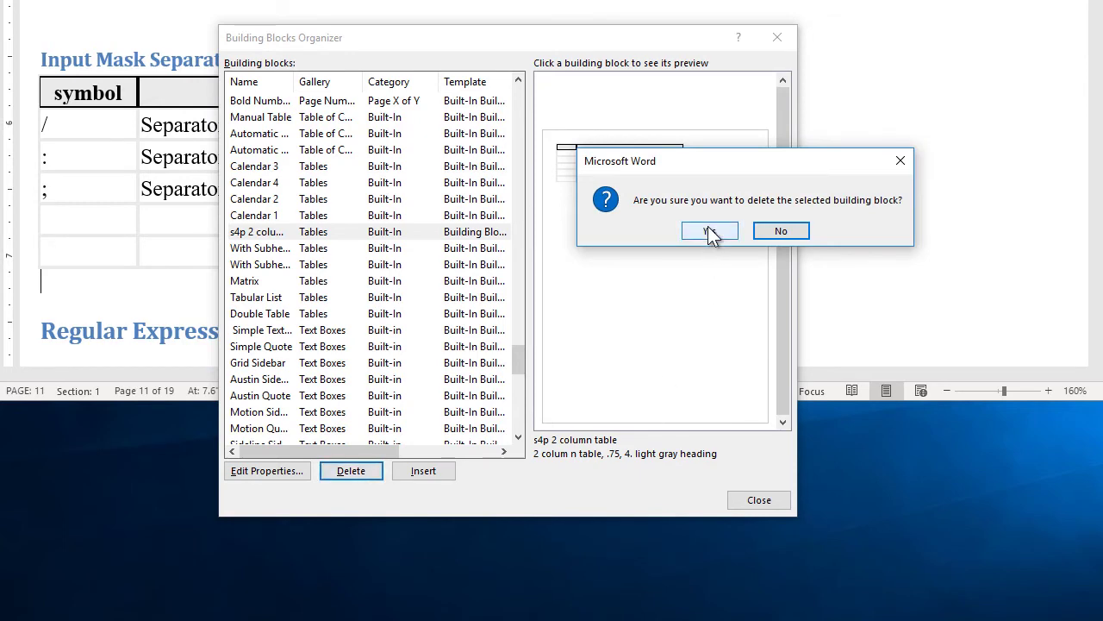
click(708, 233)
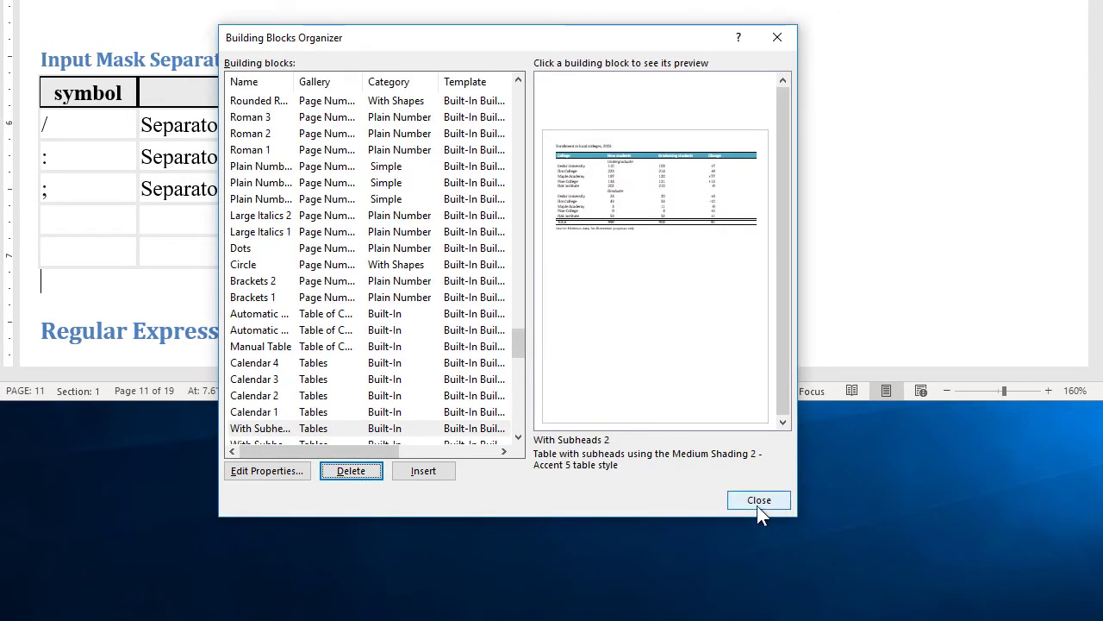
click(759, 498)
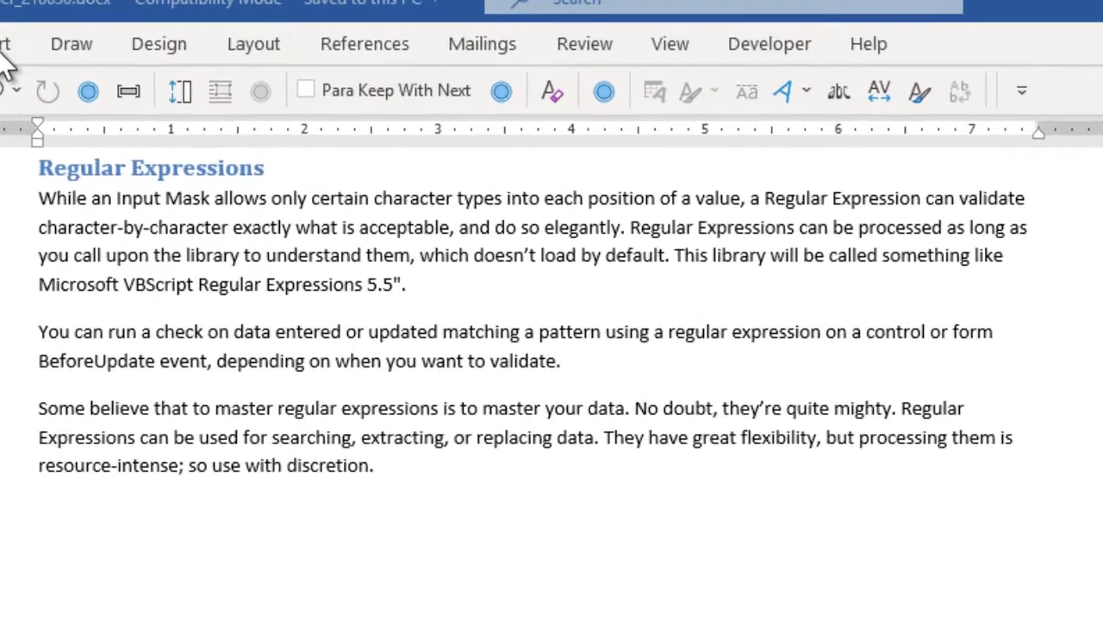
key(BackSpace)
key(BackSpace)
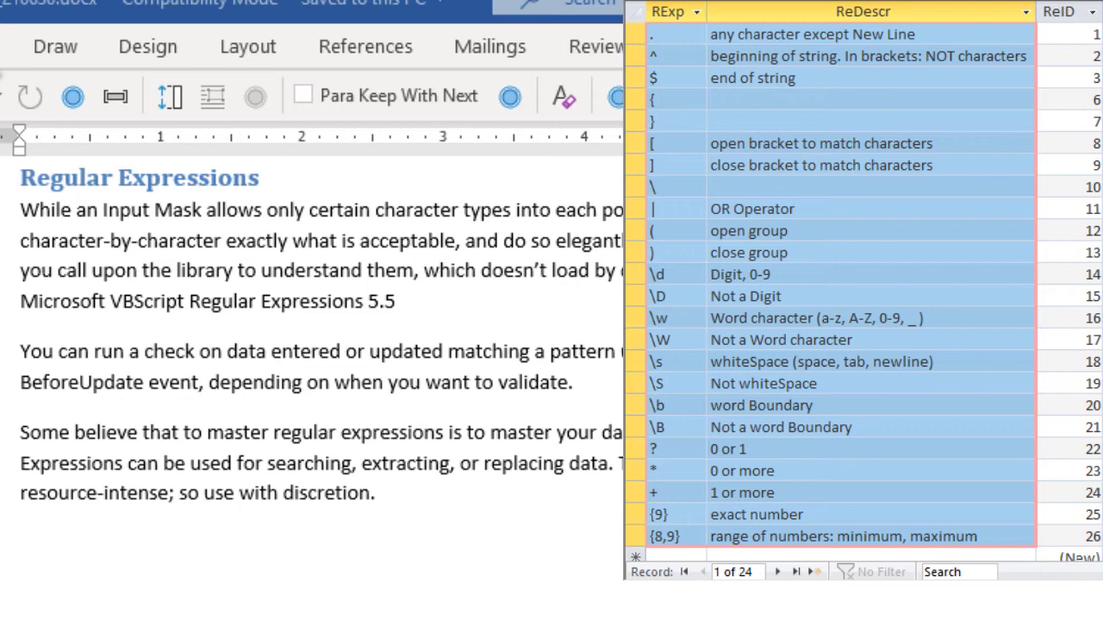
text(".)
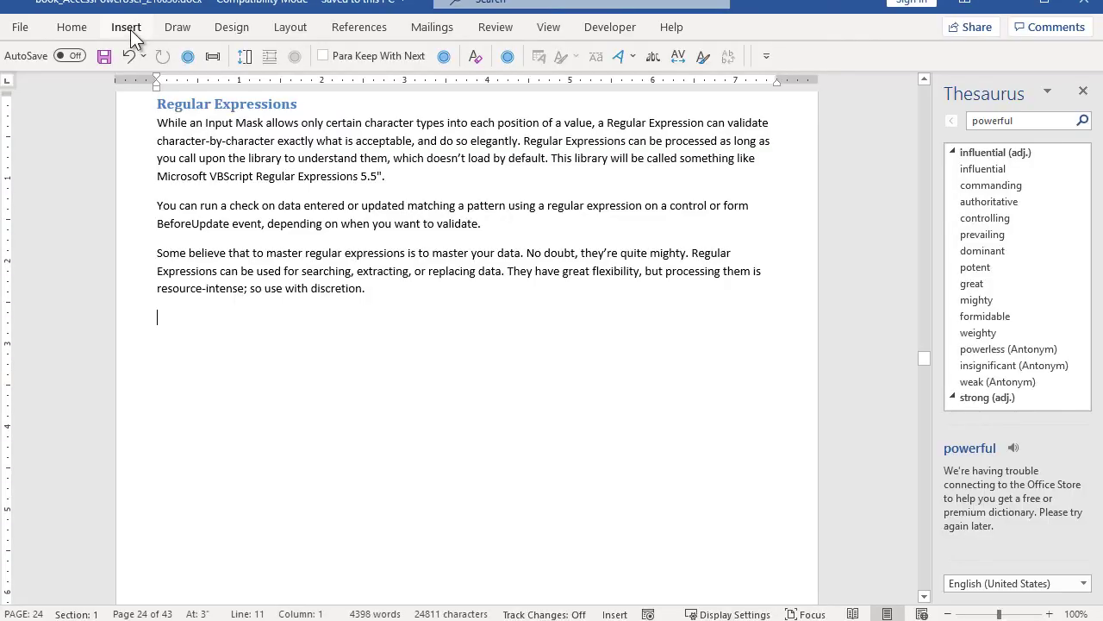
Insert the s4p_ 2 column table Quick Table below the last Regular Expressions paragraph
click(128, 33)
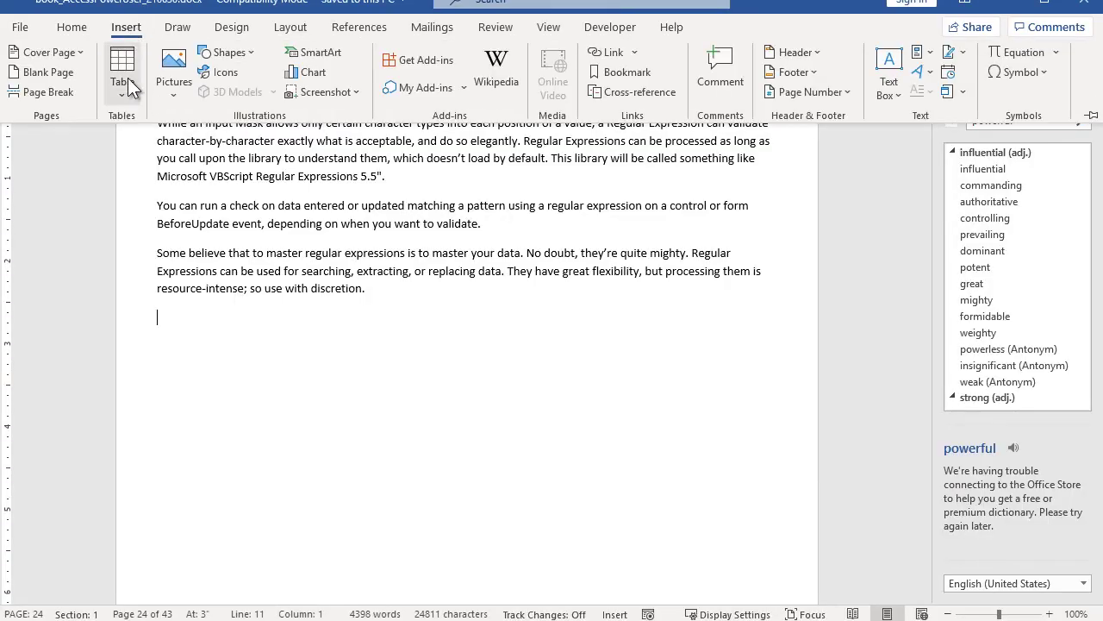
click(128, 82)
mouse_move(199, 384)
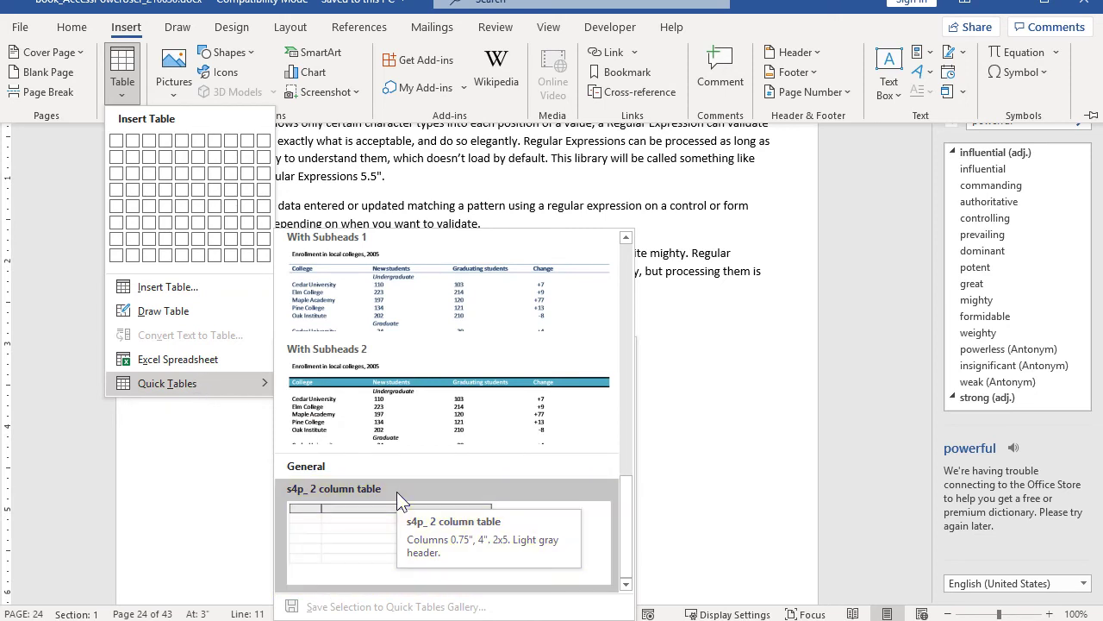
click(397, 491)
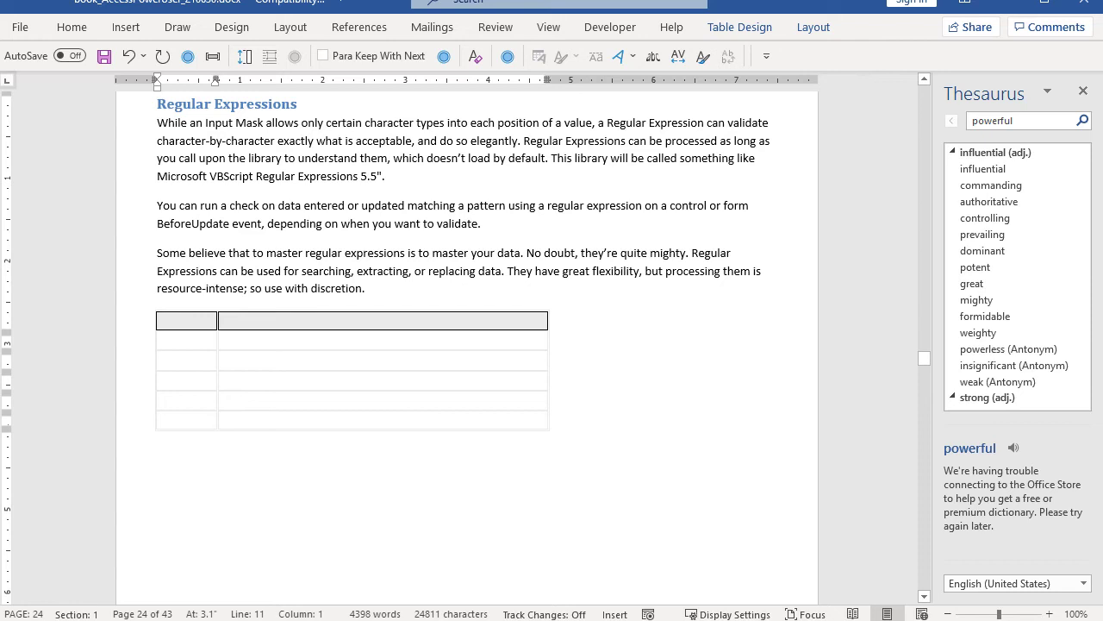
Enter "Symbol" and "Description" as the column headings of the new Regular Expressions table
scroll(386, 562, down, 1)
text(Symb)
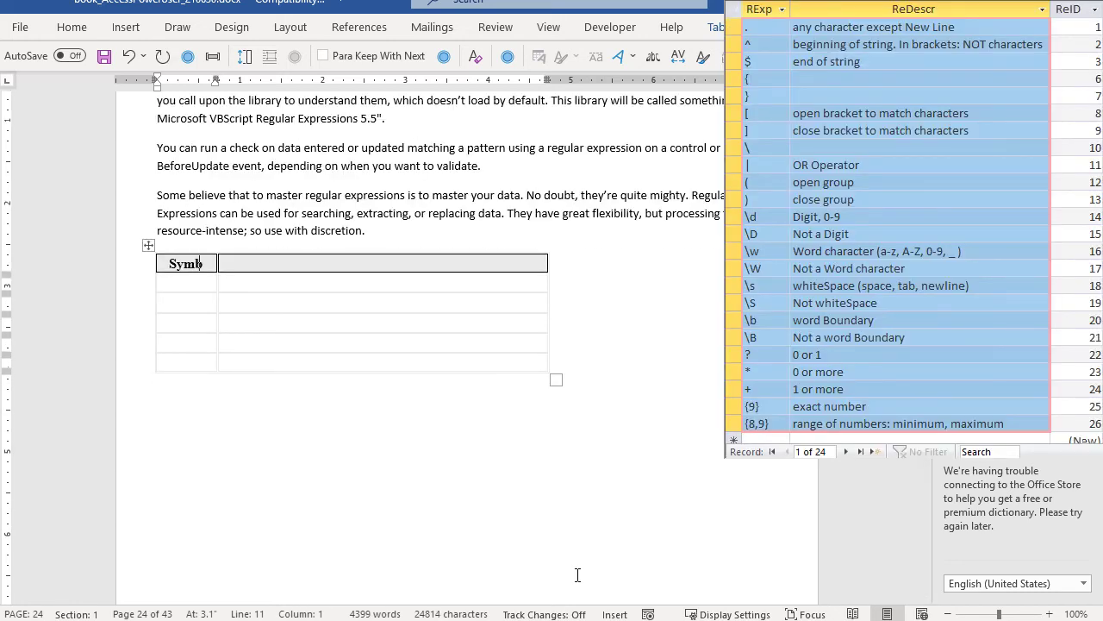
text(olDescr)
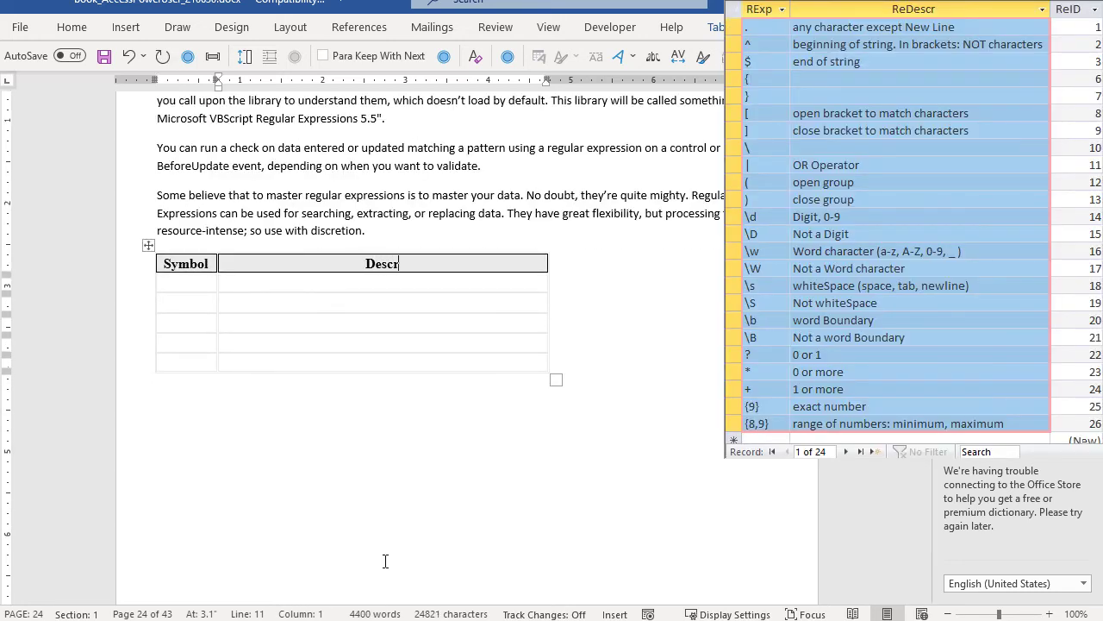
text(iption)
Paste the copied s4p_RegExp data below the empty table and delete its title and field-name rows
click(436, 404)
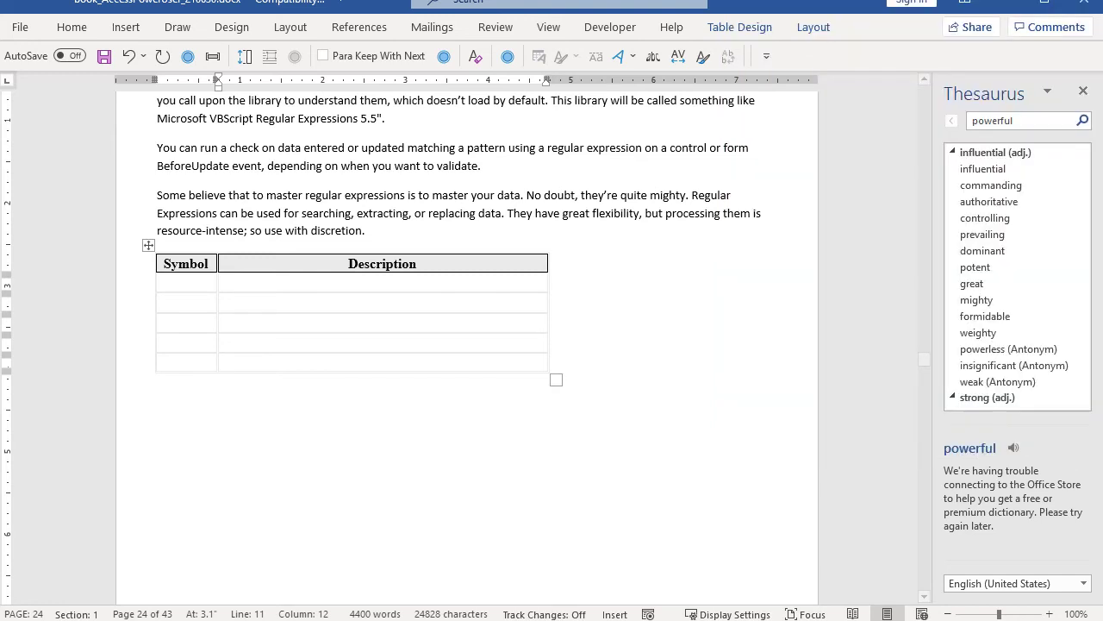
key(ctrl+v)
scroll(436, 403, down, 5)
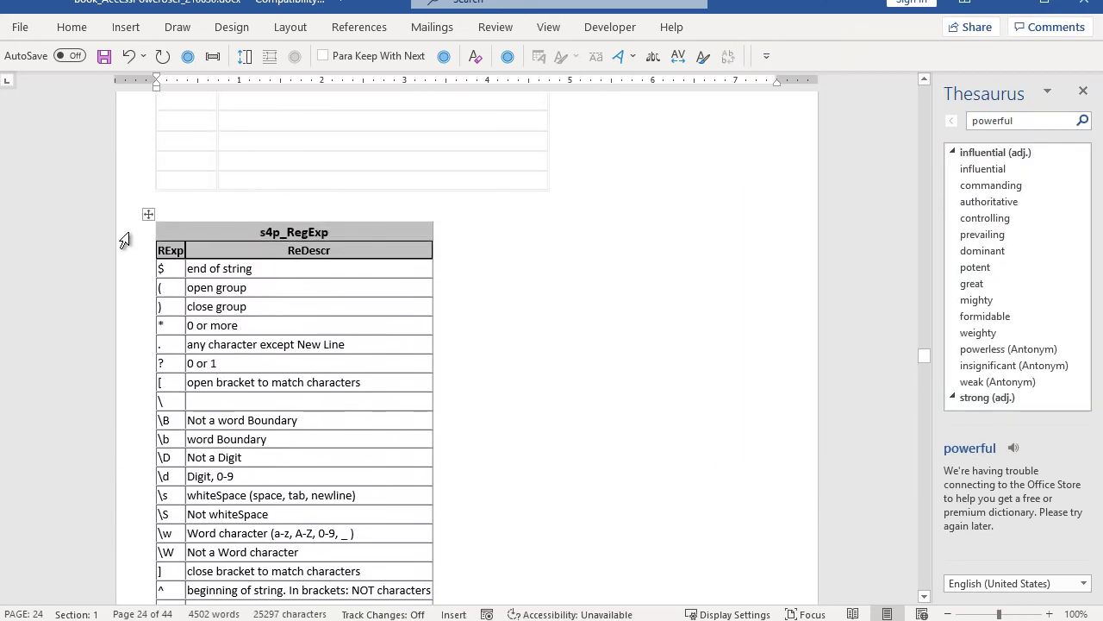
drag(129, 238, 119, 256)
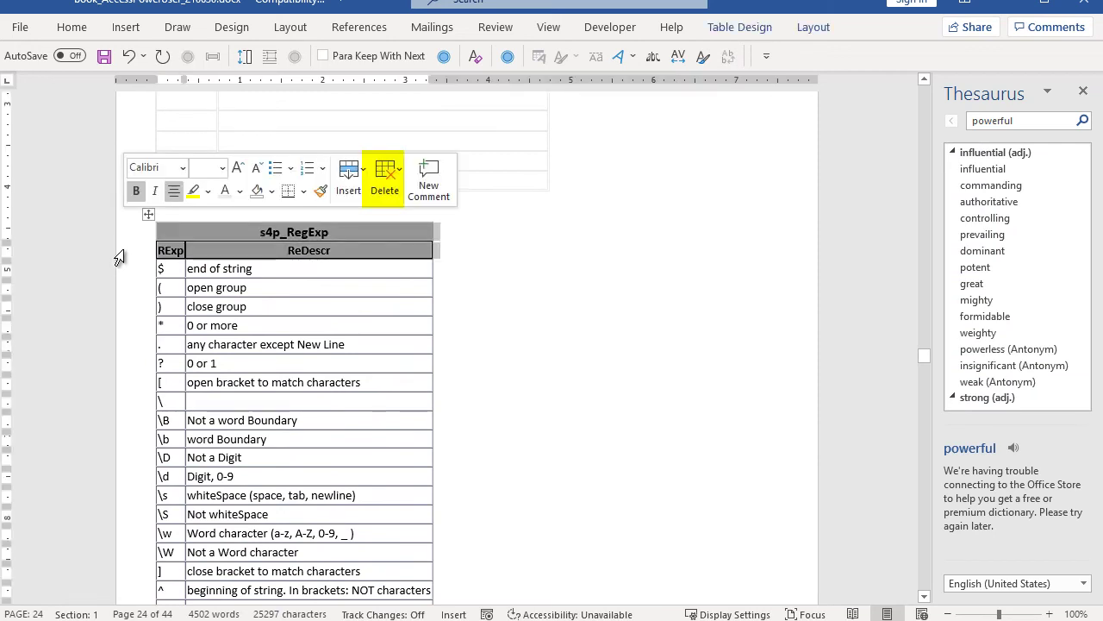
key(BackSpace)
Move all remaining rows of the pasted data into the formatted table, directly beneath the Symbol and Description headings
scroll(318, 320, down, 5)
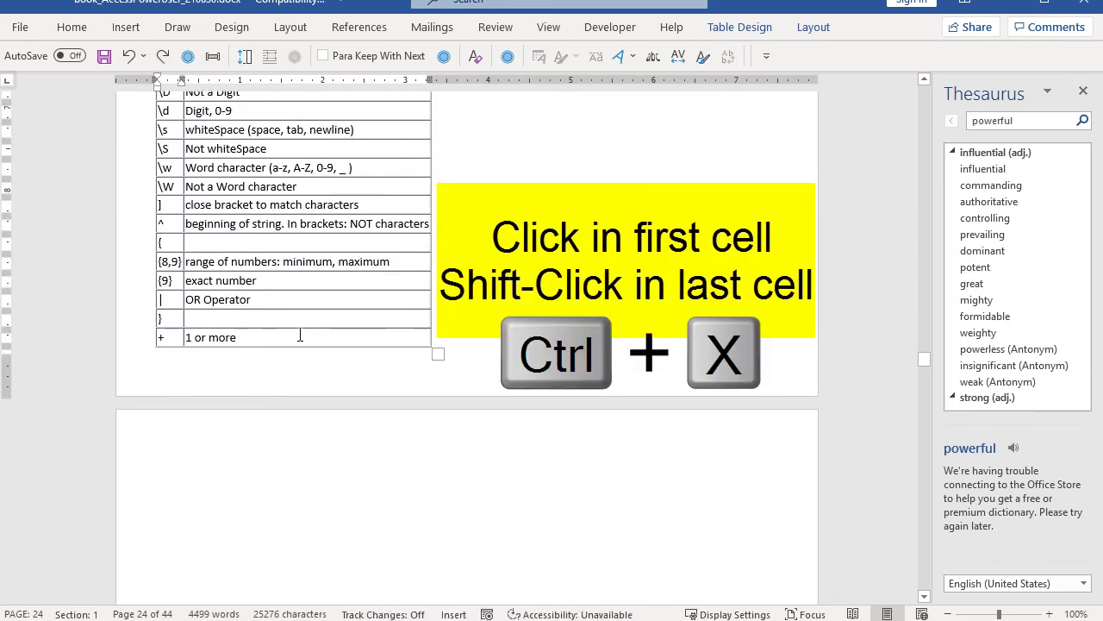
shift+click(300, 336)
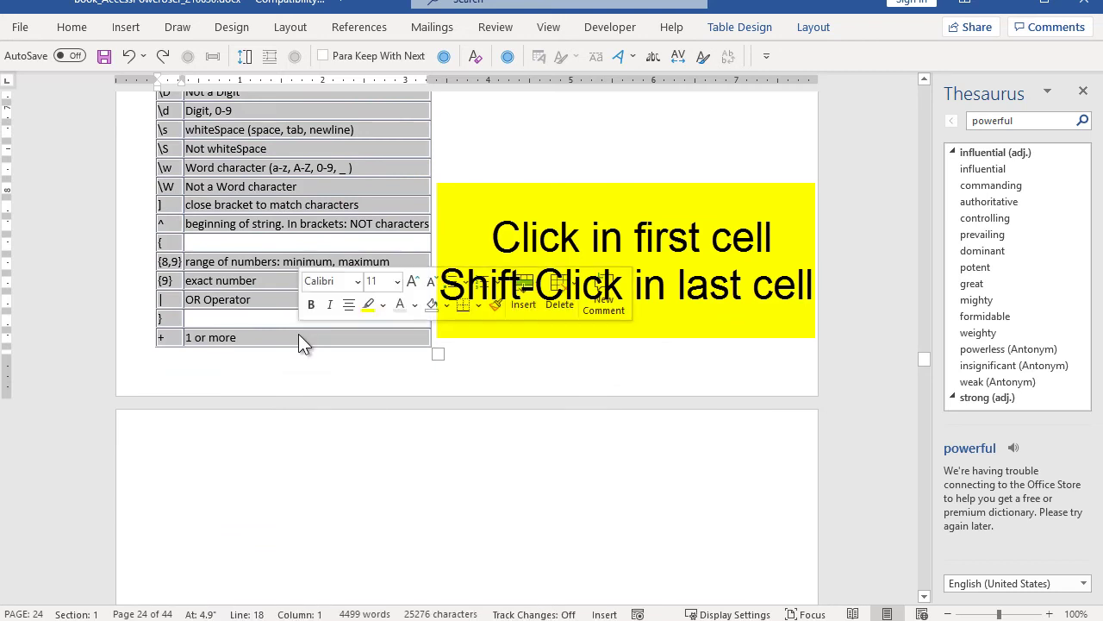
key(ctrl+x)
scroll(298, 334, up, 5)
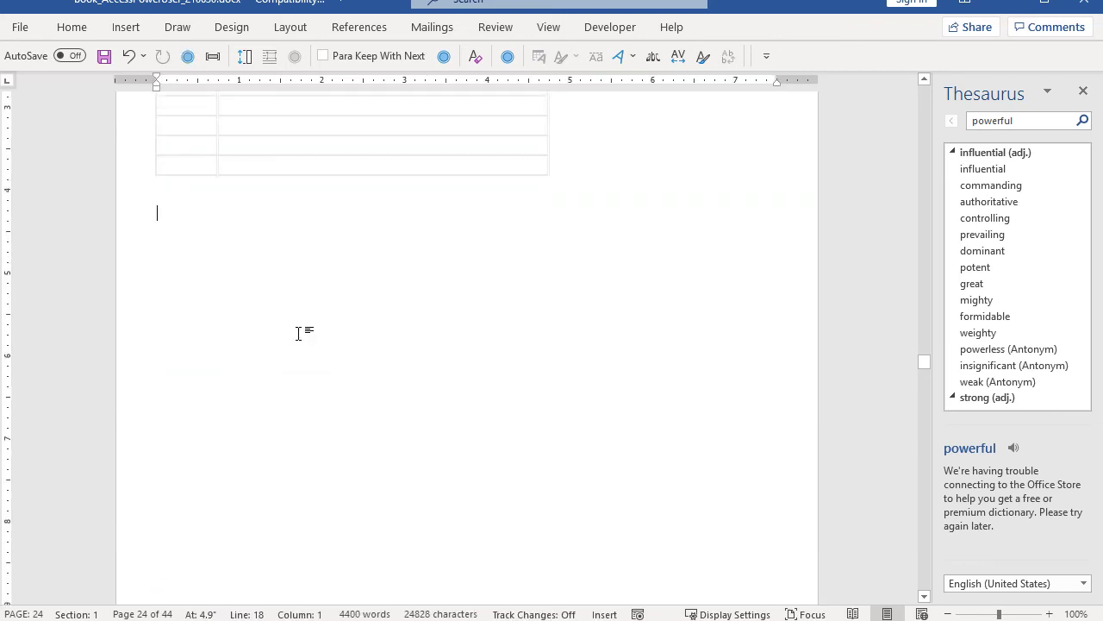
click(166, 360)
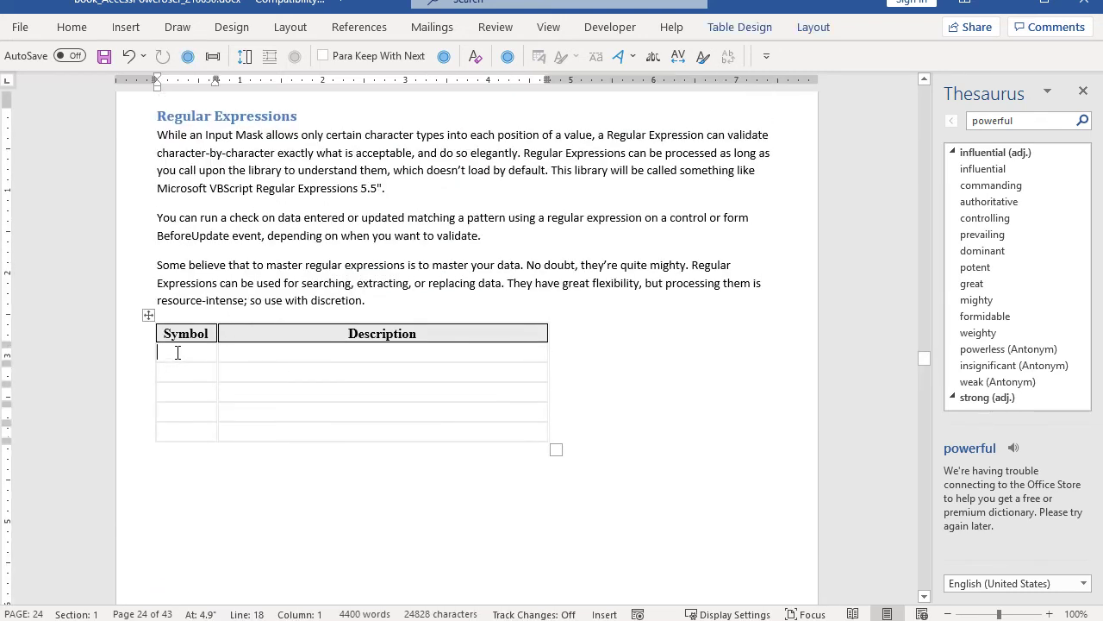
key(ctrl+v)
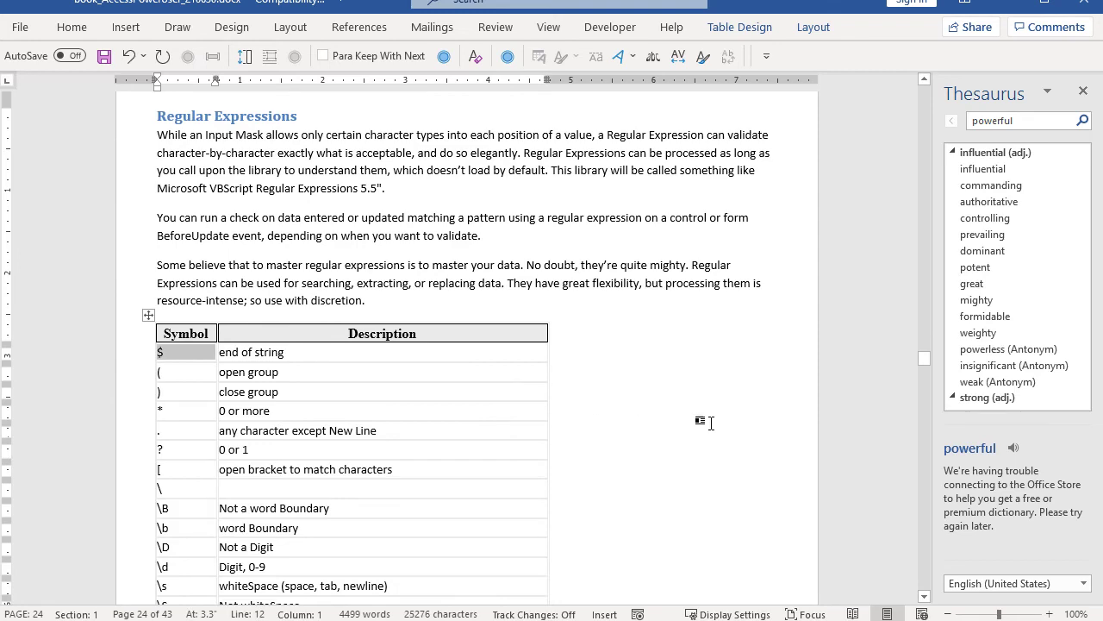
Check the filled Regular Expressions table and center the contents of its Symbol column
scroll(708, 422, down, 6)
scroll(714, 424, down, 5)
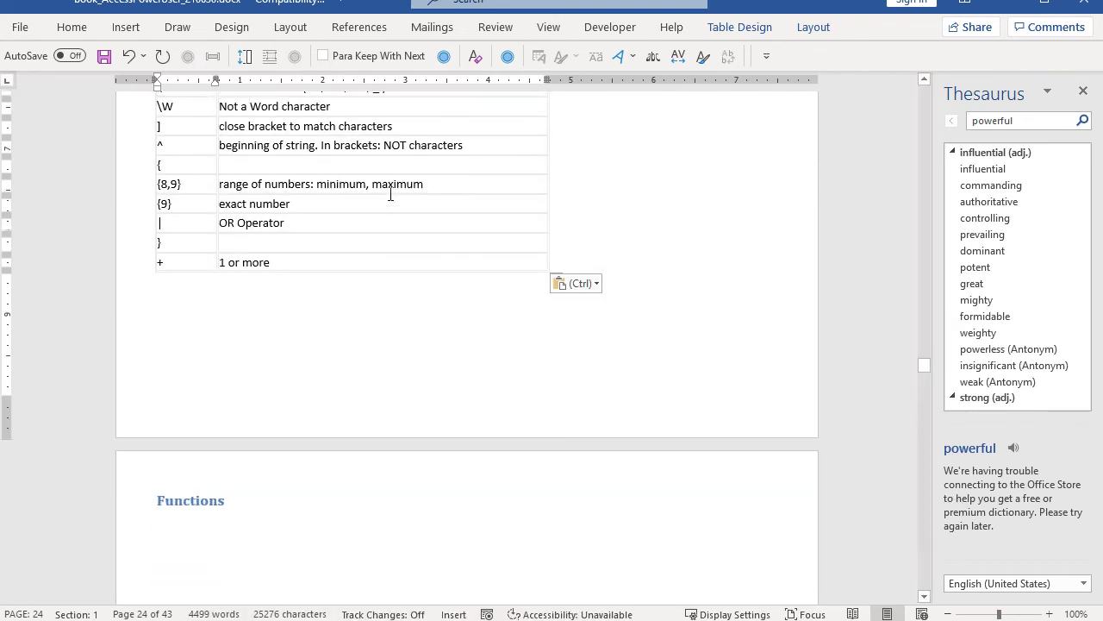
scroll(635, 228, up, 5)
scroll(635, 231, up, 4)
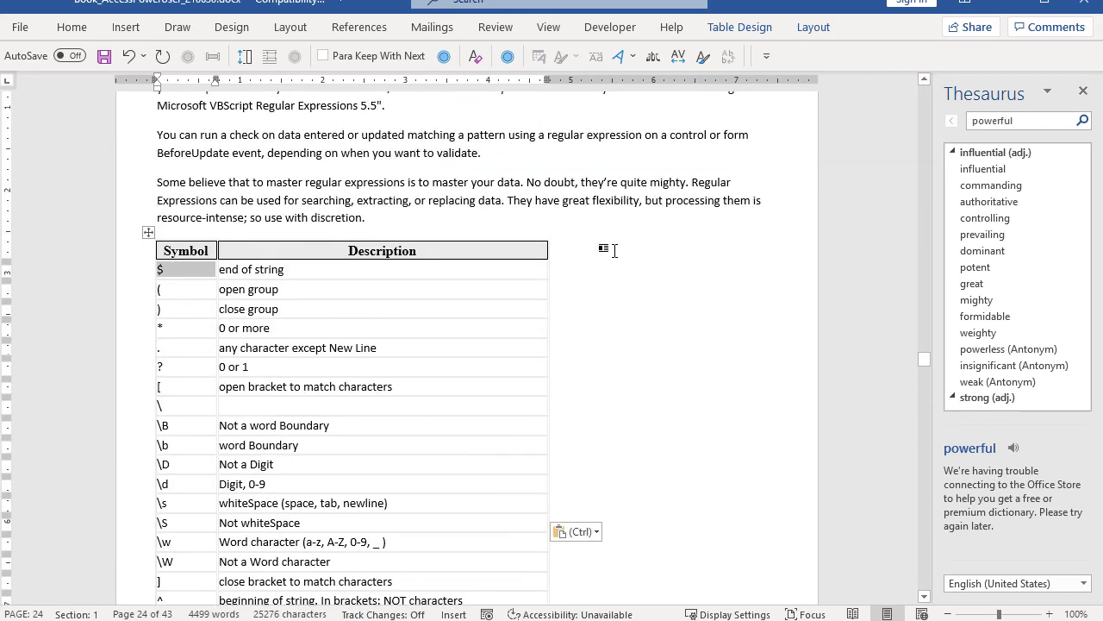
click(183, 235)
click(72, 29)
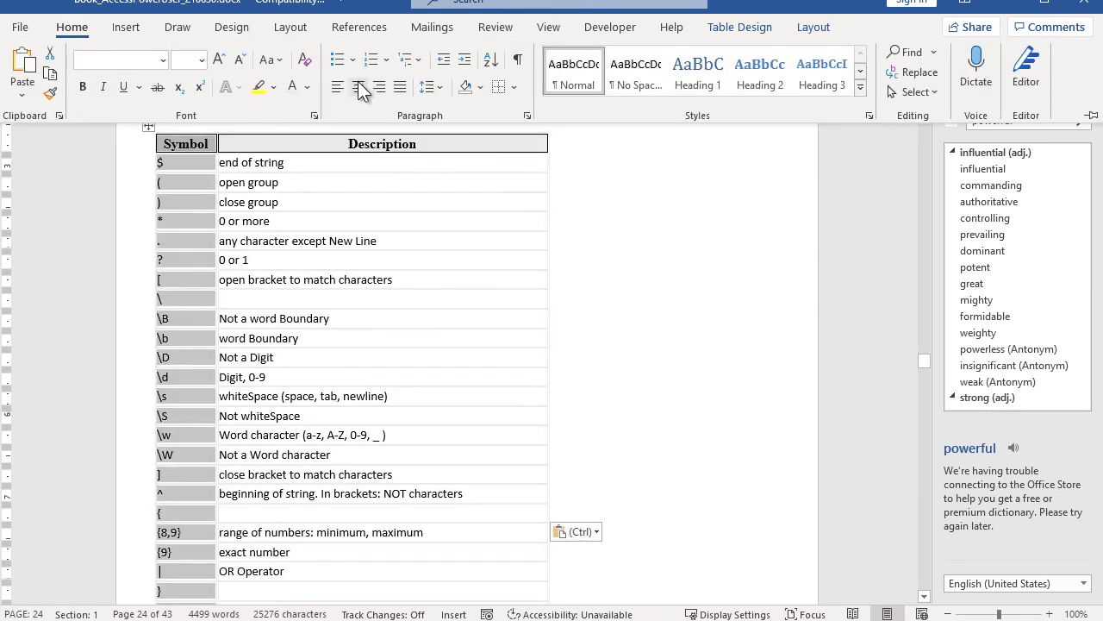
click(359, 87)
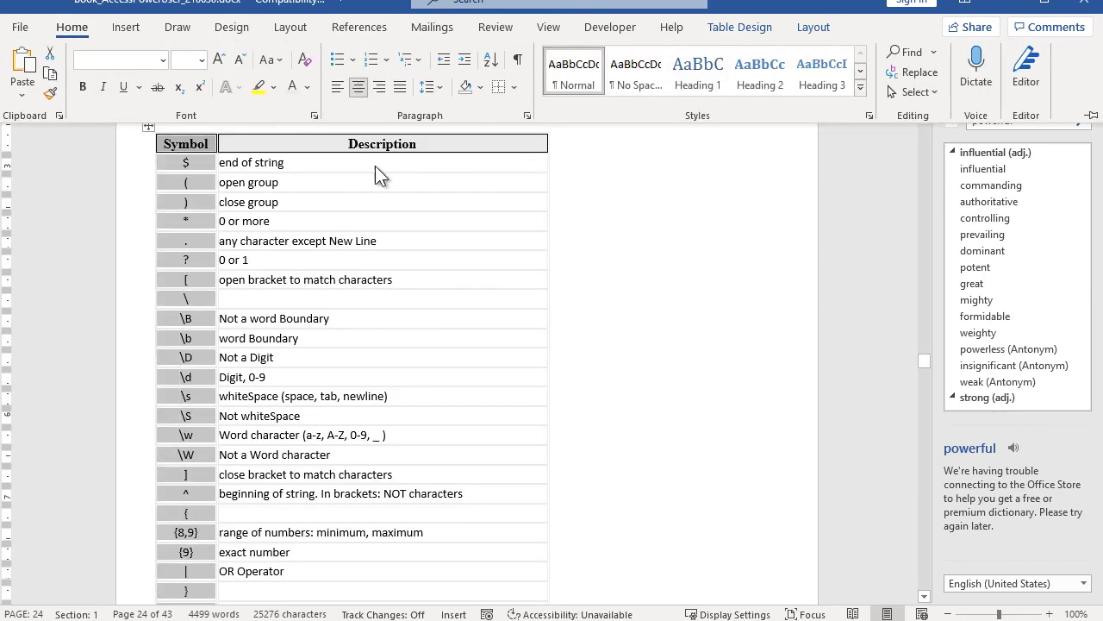
click(422, 433)
scroll(421, 433, down, 1)
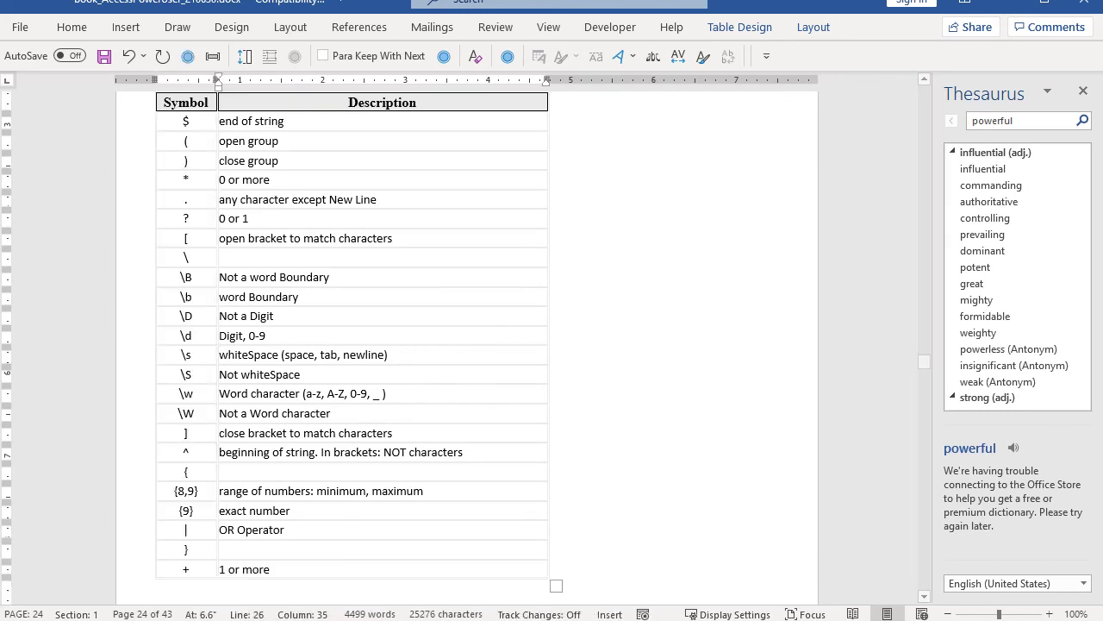